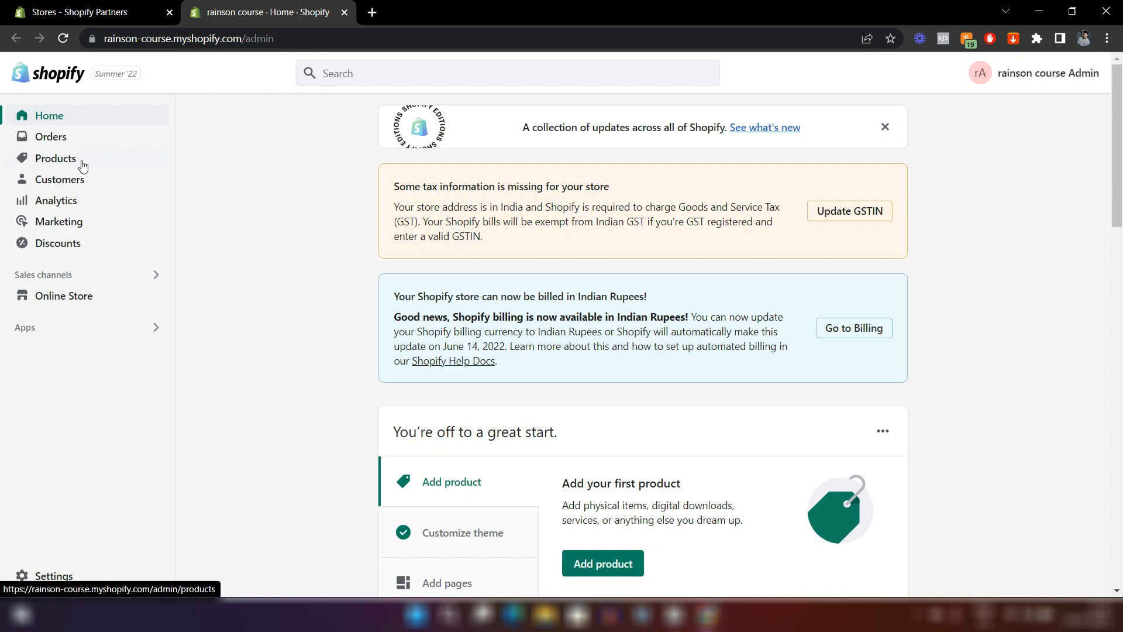
# Start a new product in the store's catalogue and title it "T-shirt".
pyautogui.click(55, 158)
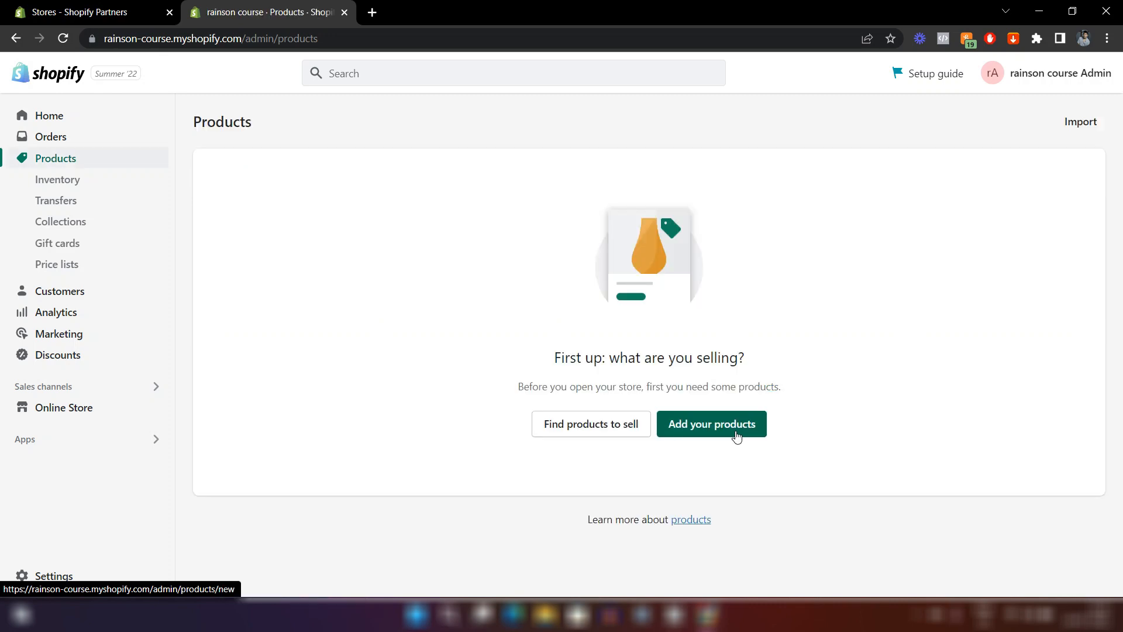
pyautogui.click(699, 434)
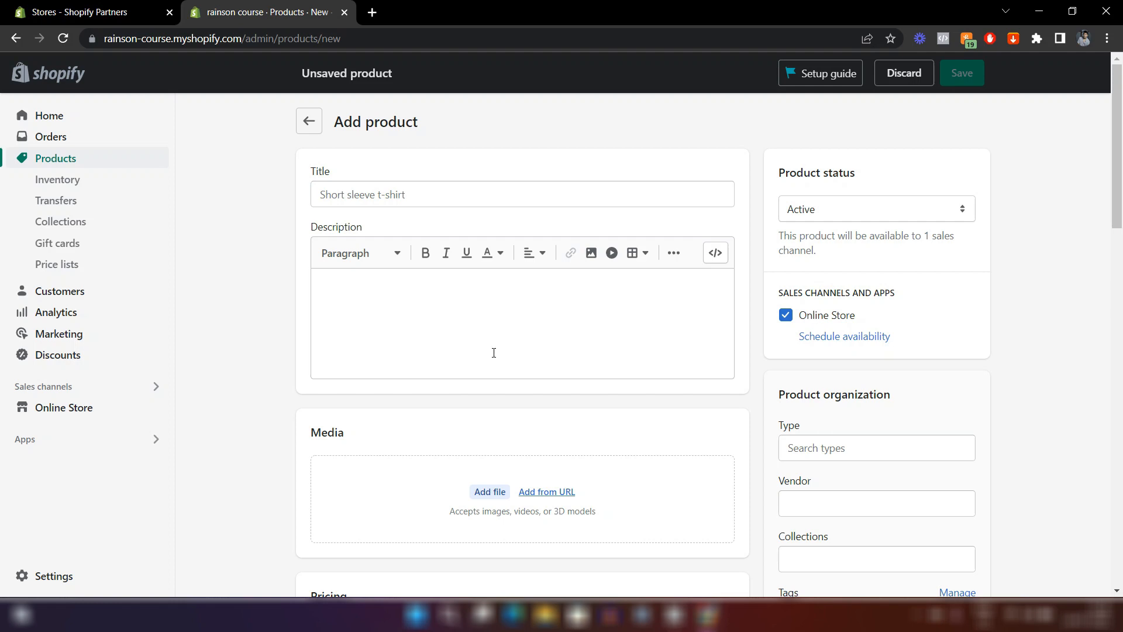
pyautogui.click(350, 200)
pyautogui.write('T-shirt')
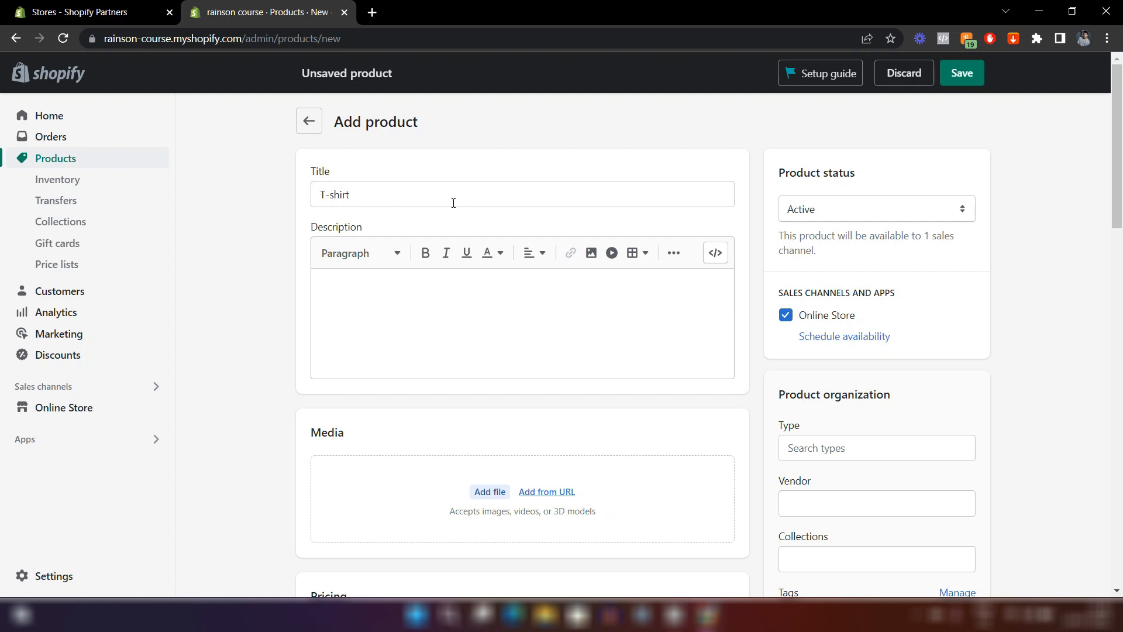
pyautogui.click(338, 287)
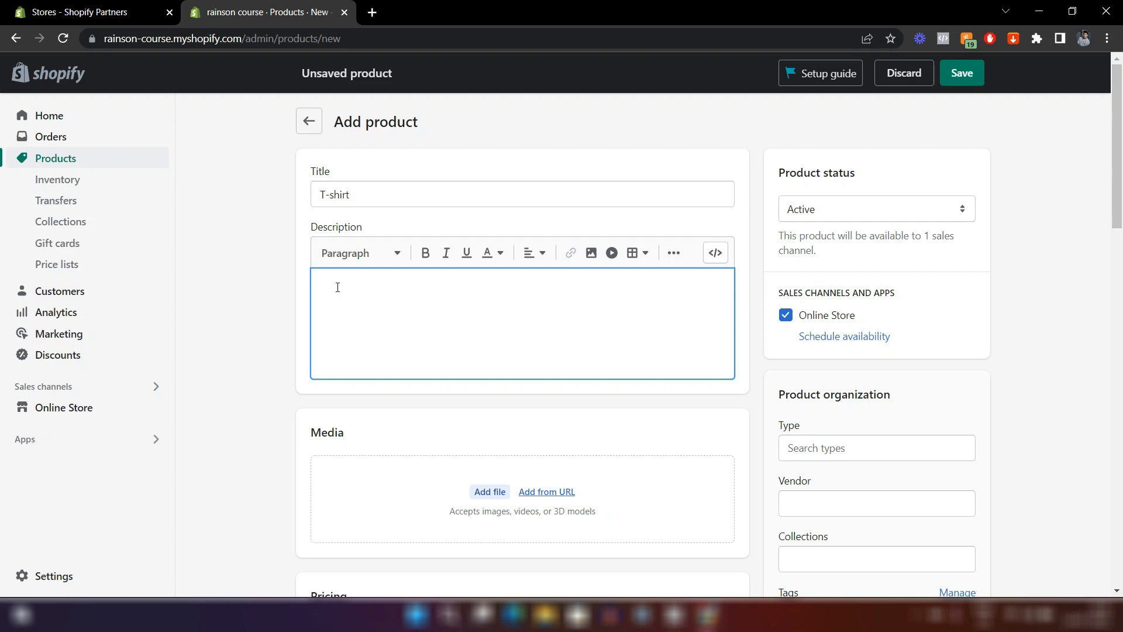
pyautogui.click(290, 317)
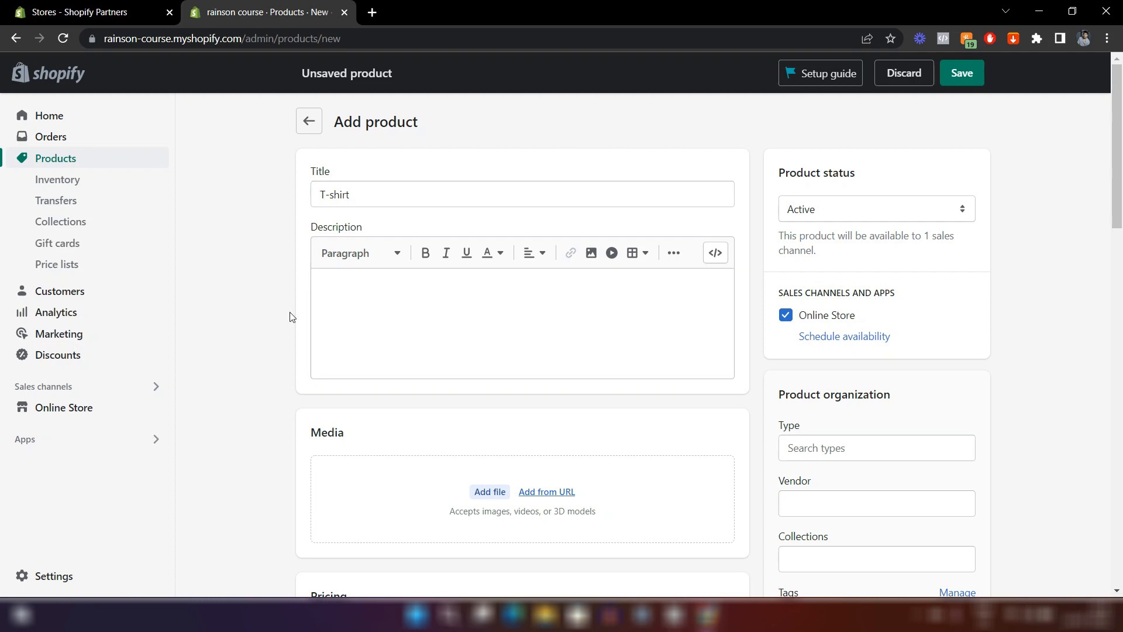
# Upload the red T-shirt image file to the product's media.
pyautogui.scroll(-3, 361, 301)
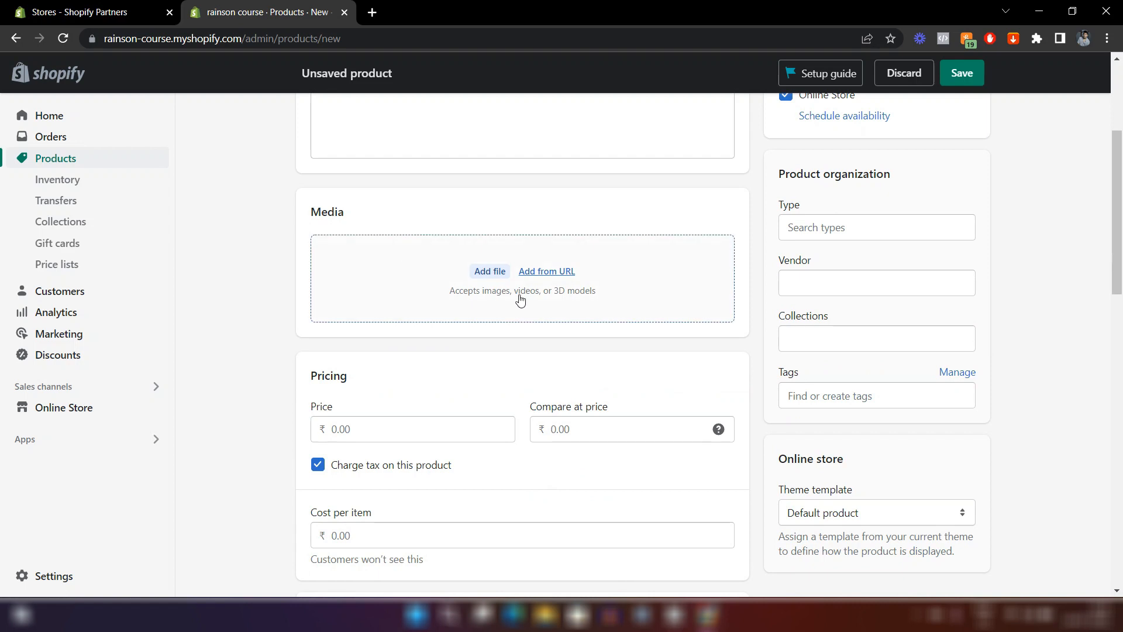
pyautogui.click(490, 271)
pyautogui.click(60, 136)
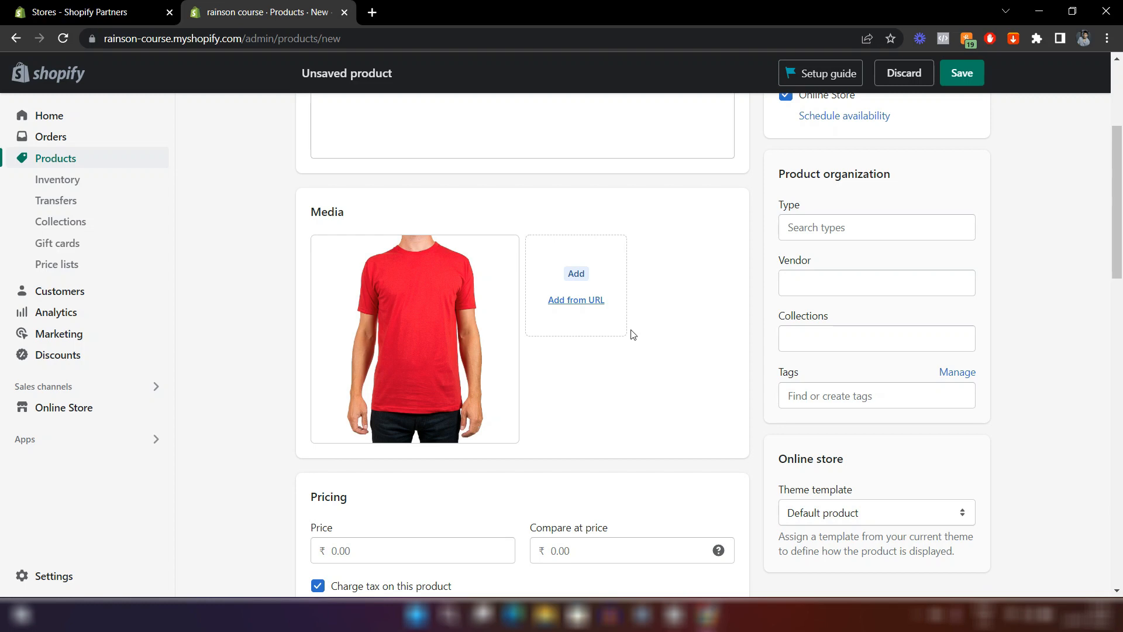
pyautogui.click(579, 307)
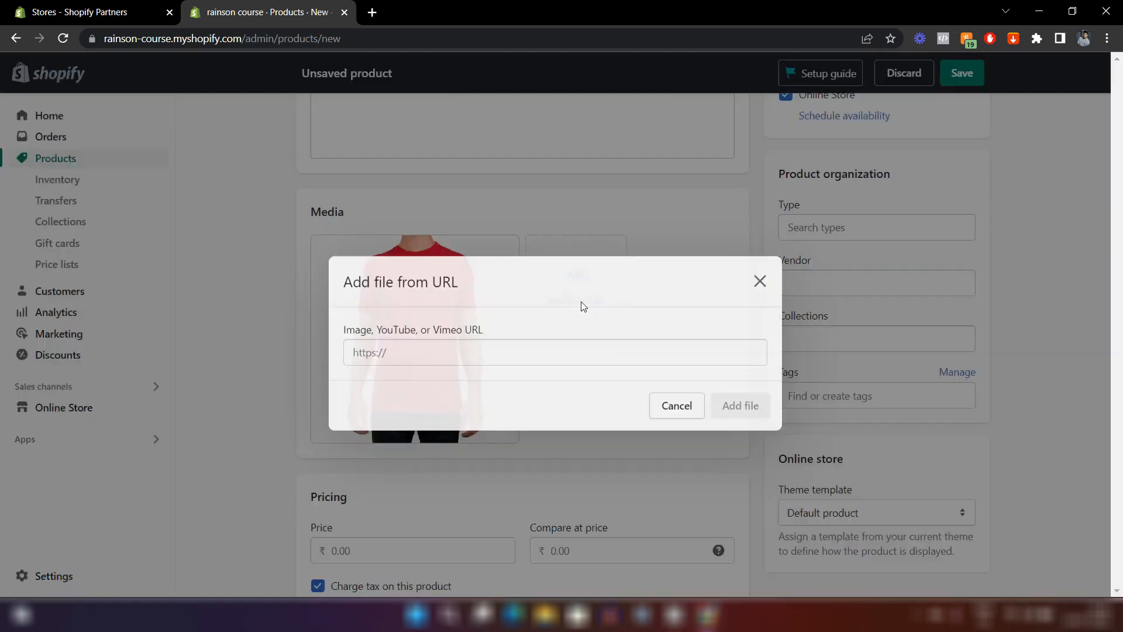
pyautogui.click(399, 332)
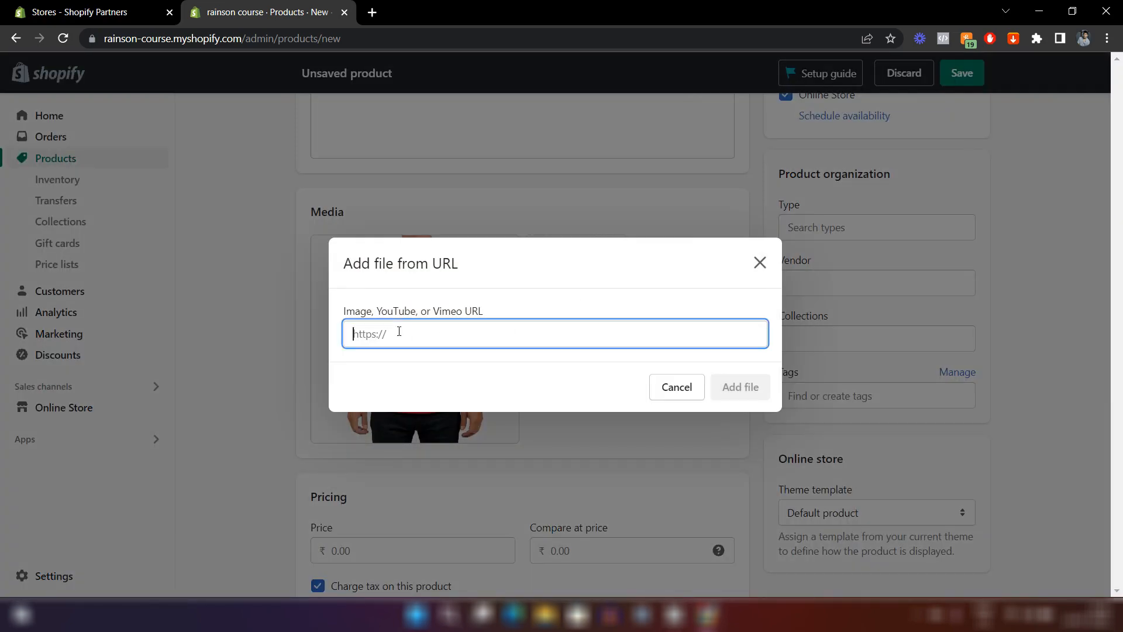
pyautogui.click(760, 262)
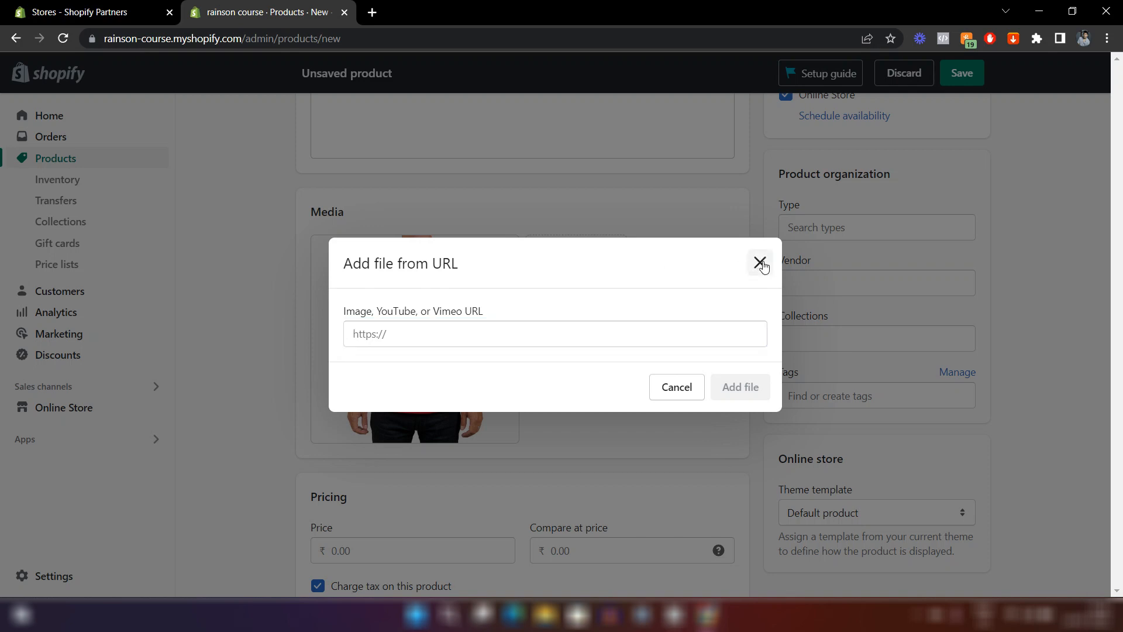
# Set the product's price to ₹19.99 and its compare-at price to ₹29.99.
pyautogui.scroll(-5, 697, 203)
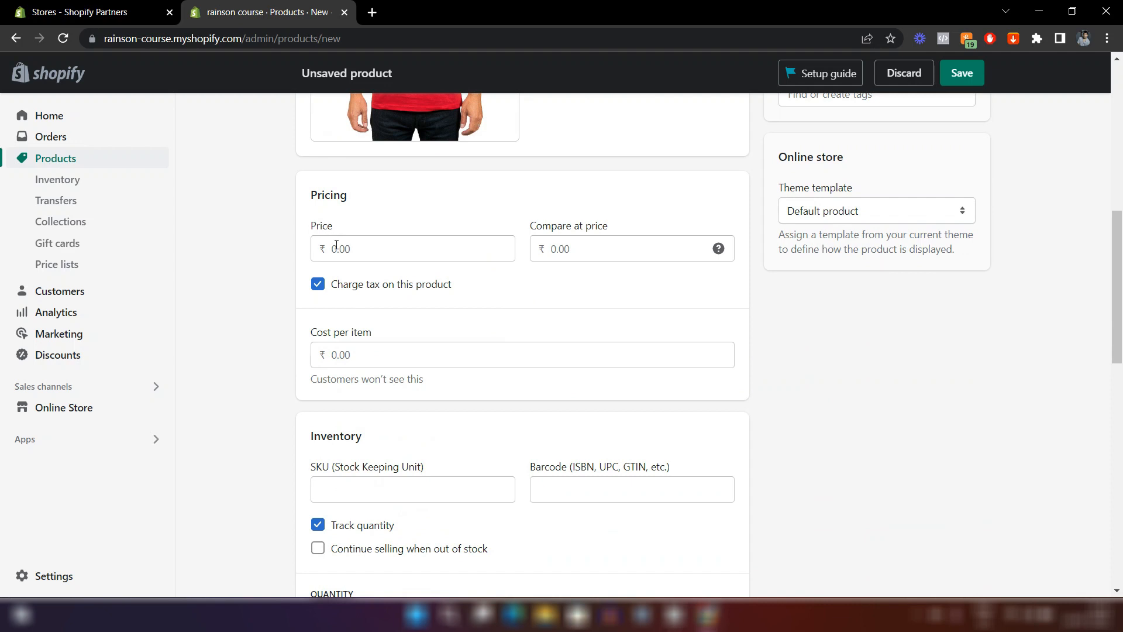
pyautogui.click(330, 250)
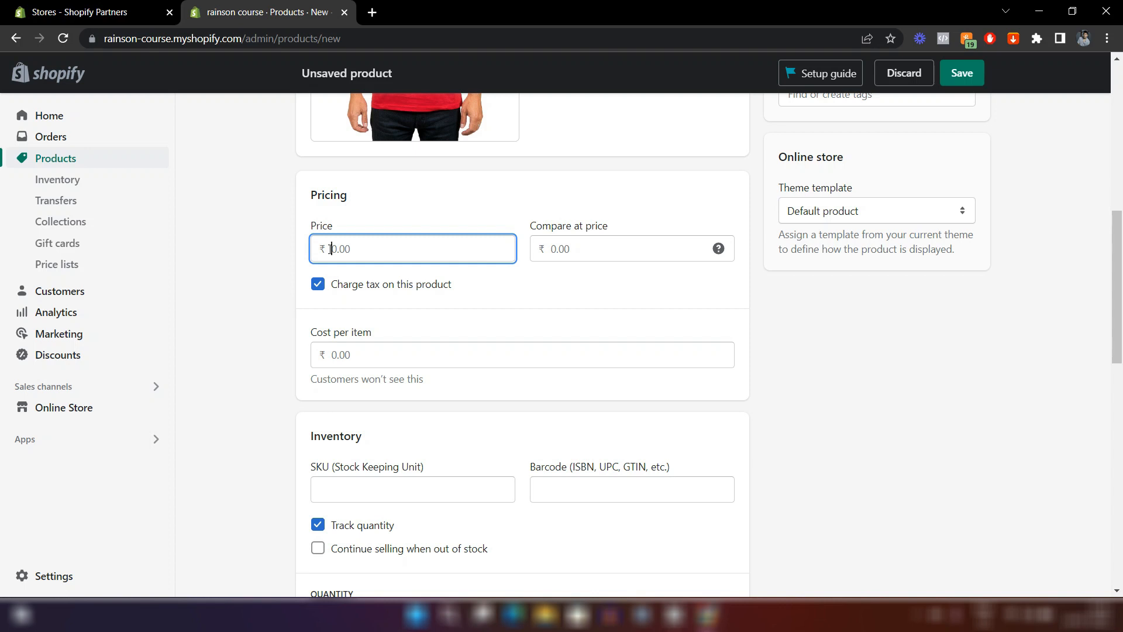
pyautogui.write('19.99')
pyautogui.click(552, 247)
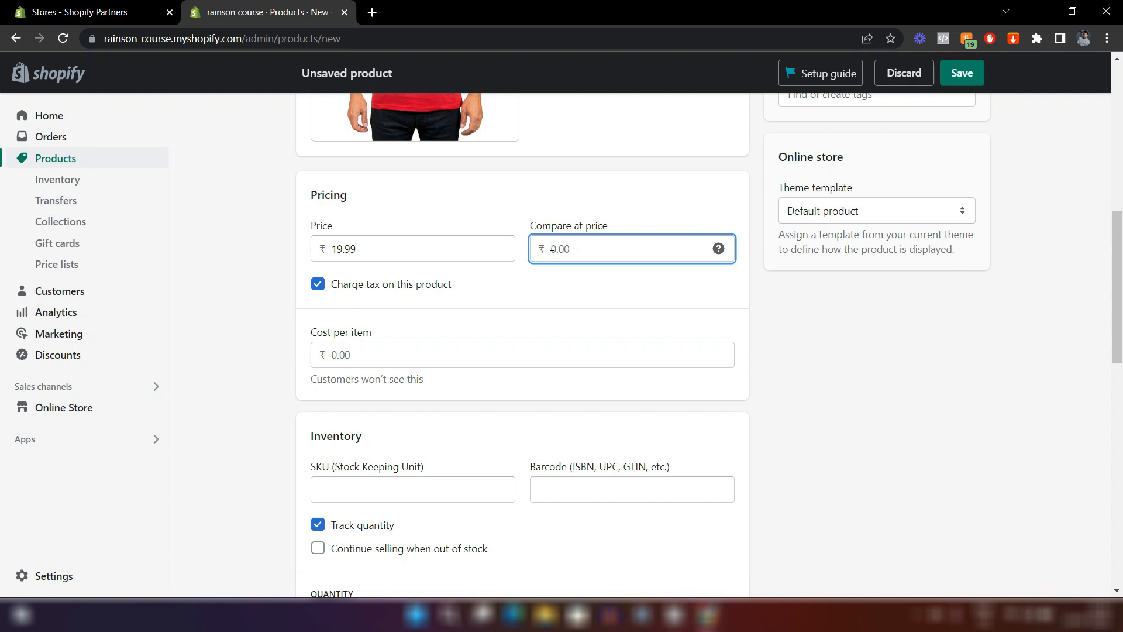
pyautogui.write('29.99')
pyautogui.click(611, 300)
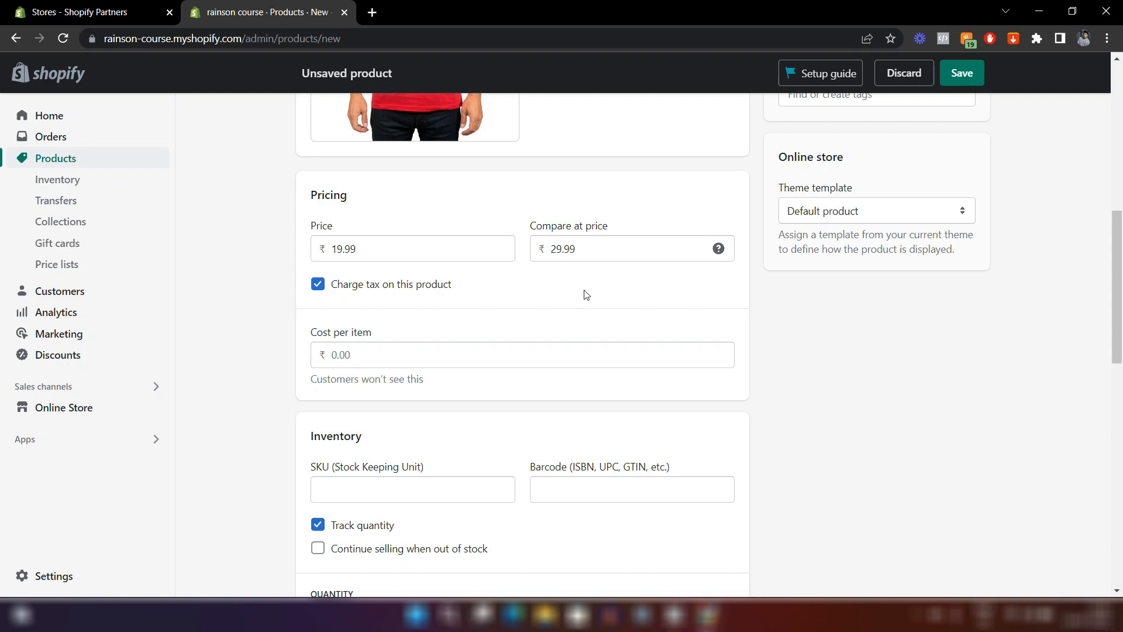
# Examine how the BlendJet 2 product page shows its sale price beside the crossed-out original price, and return to the Shopify product form.
pyautogui.click(402, 19)
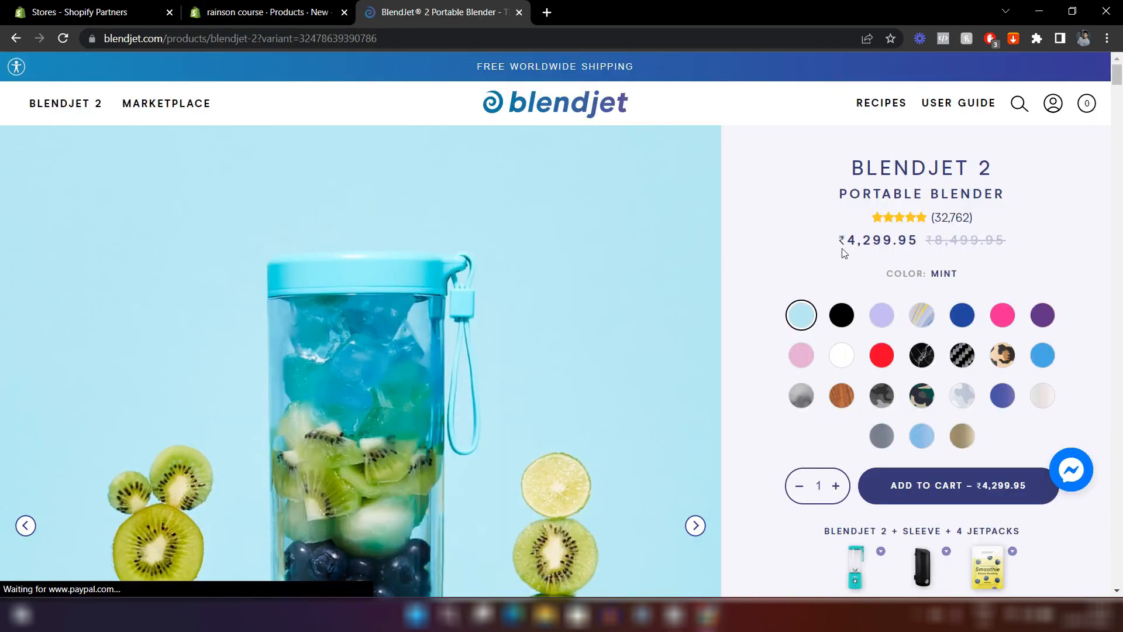
pyautogui.moveTo(849, 242); pyautogui.dragTo(918, 242)
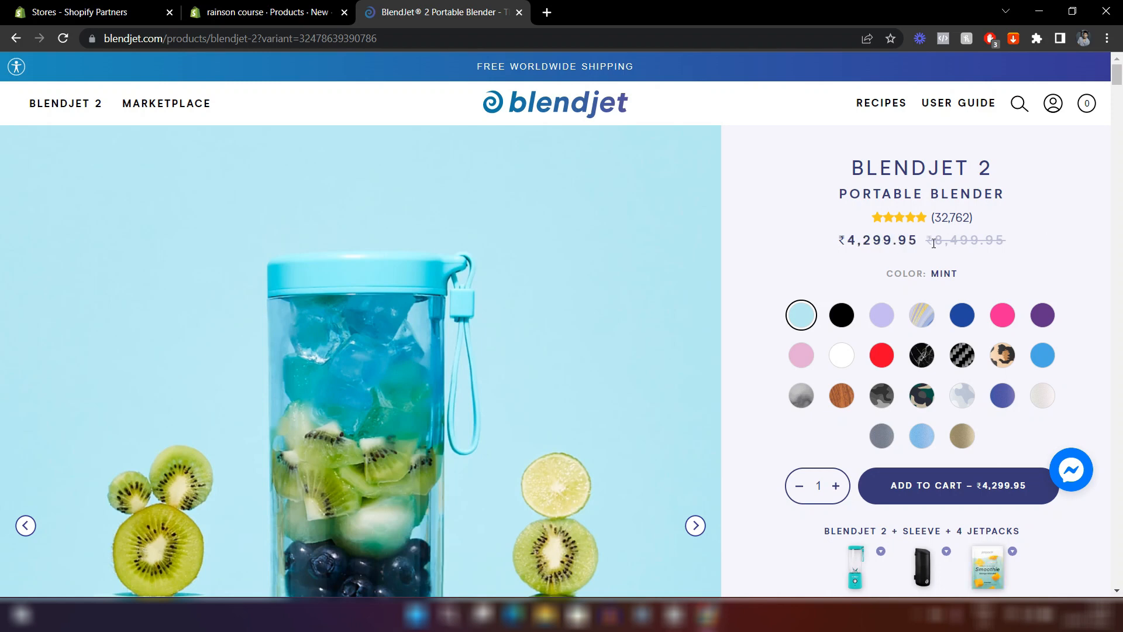
pyautogui.moveTo(927, 243); pyautogui.dragTo(1009, 252)
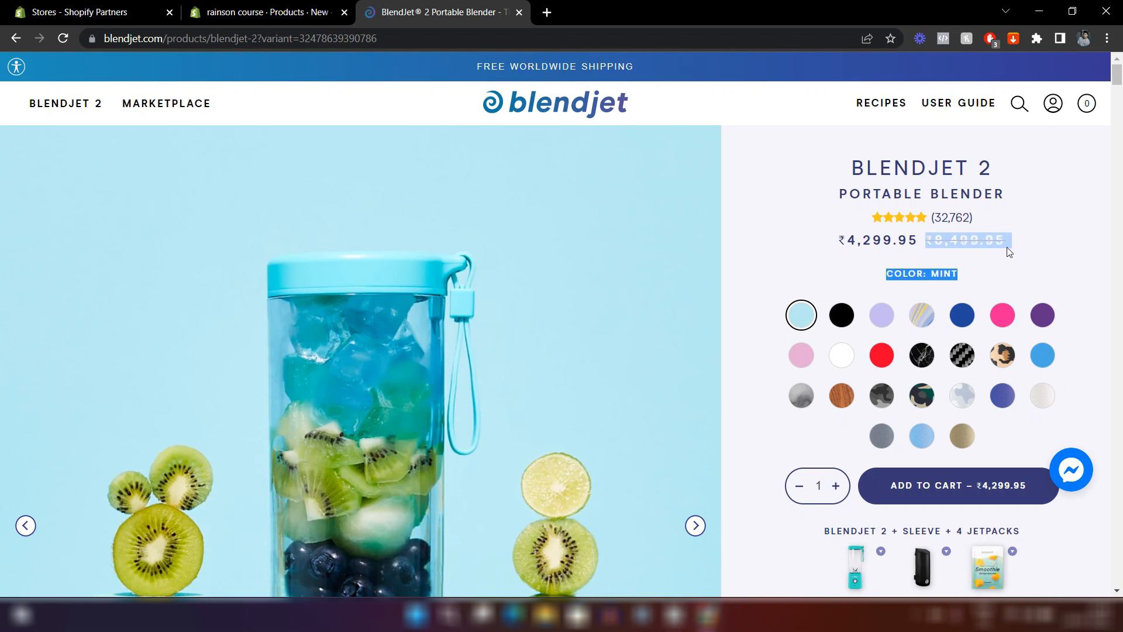
pyautogui.click(1006, 244)
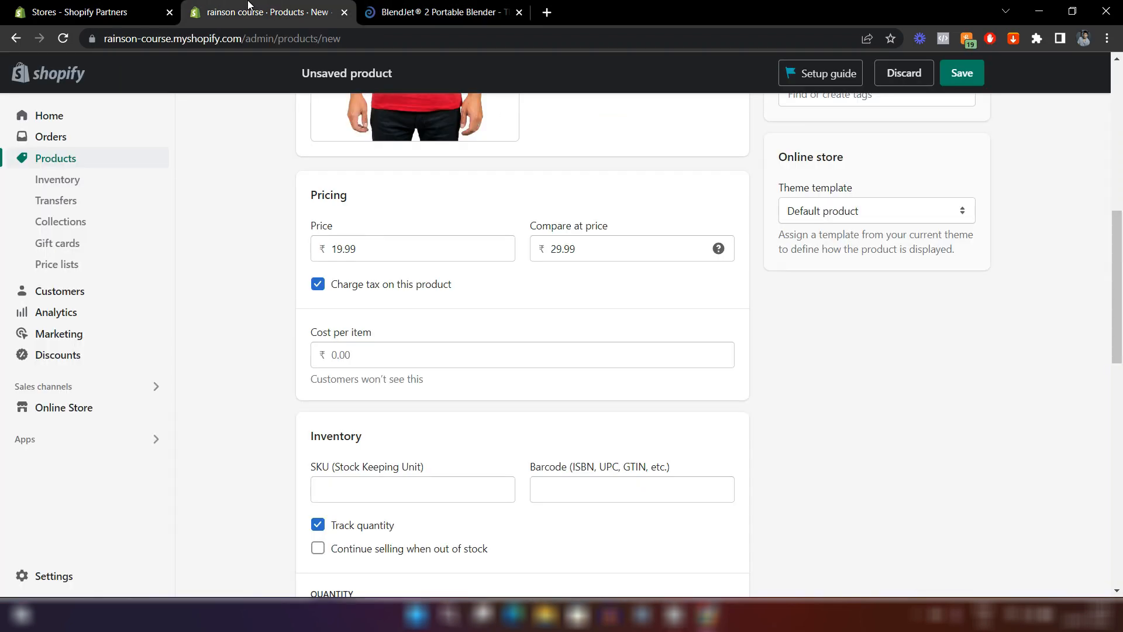
pyautogui.click(253, 8)
# Turn off charging tax on this product and set the cost per item to ₹7.99.
pyautogui.scroll(-2, 448, 206)
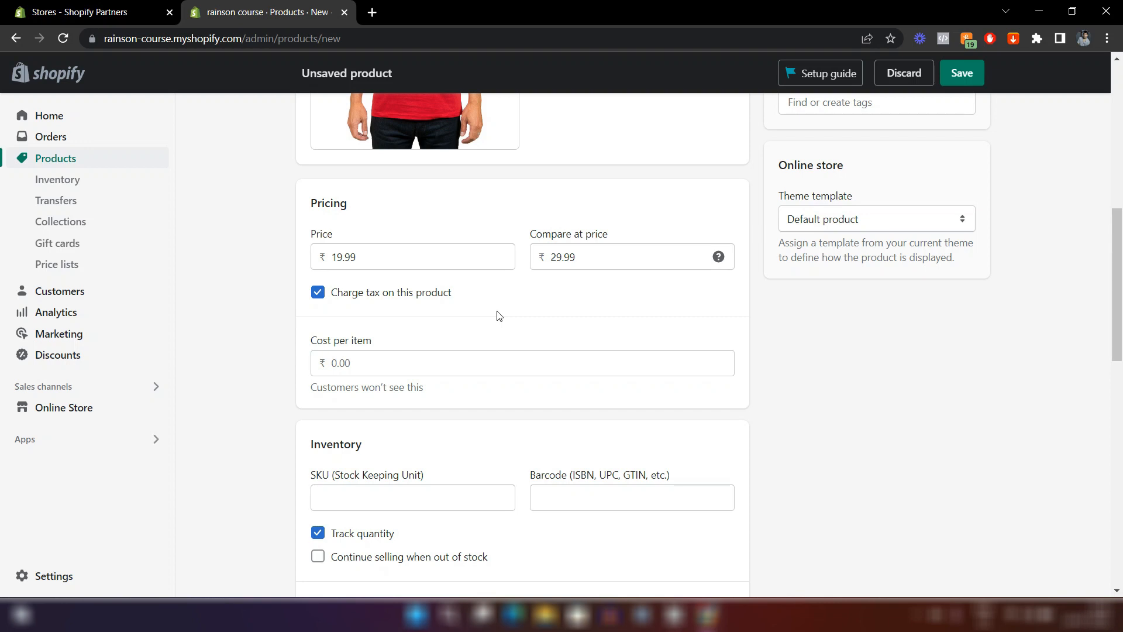
pyautogui.click(318, 293)
pyautogui.scroll(-2, 448, 311)
pyautogui.click(407, 275)
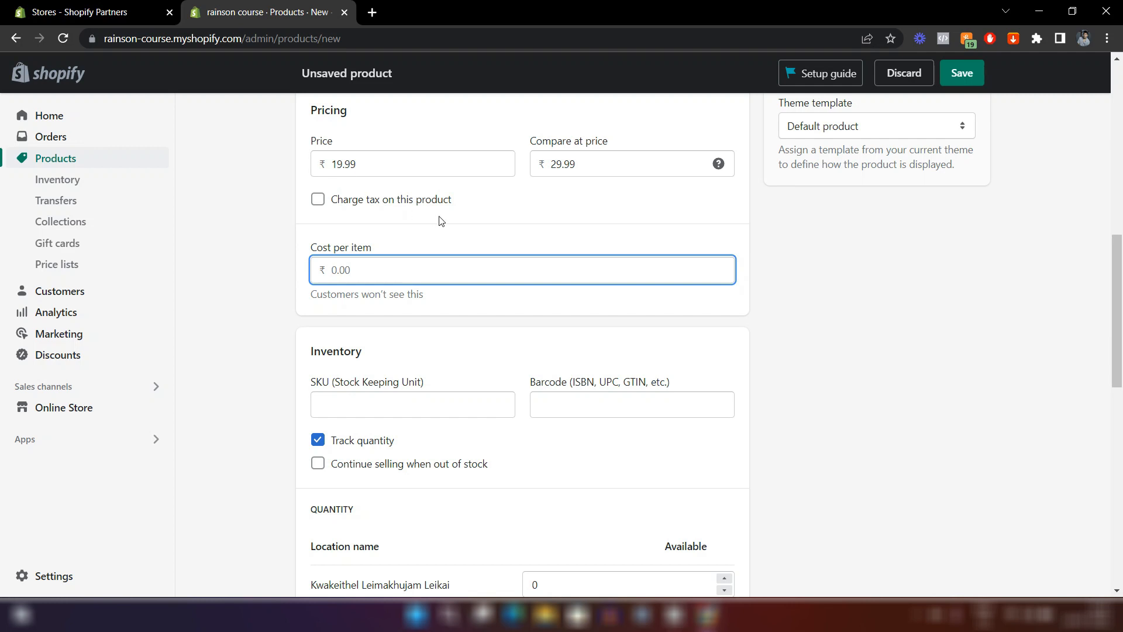
pyautogui.write('7')
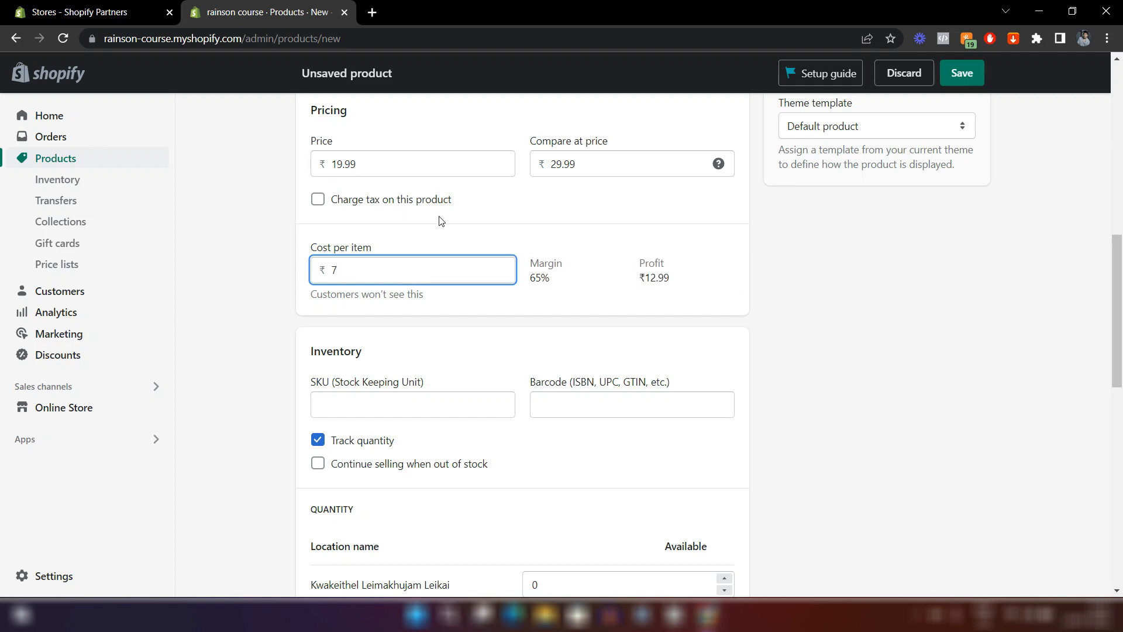
pyautogui.write('.99')
pyautogui.click(271, 323)
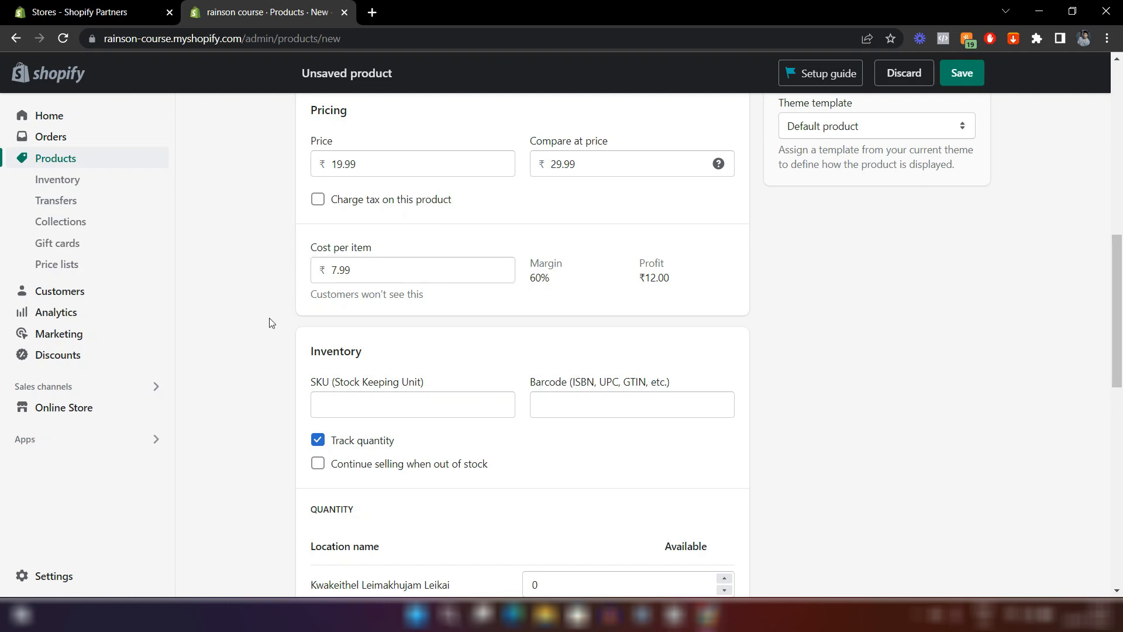
# Enter "tshirtred1" as the product's SKU.
pyautogui.scroll(-2, 475, 243)
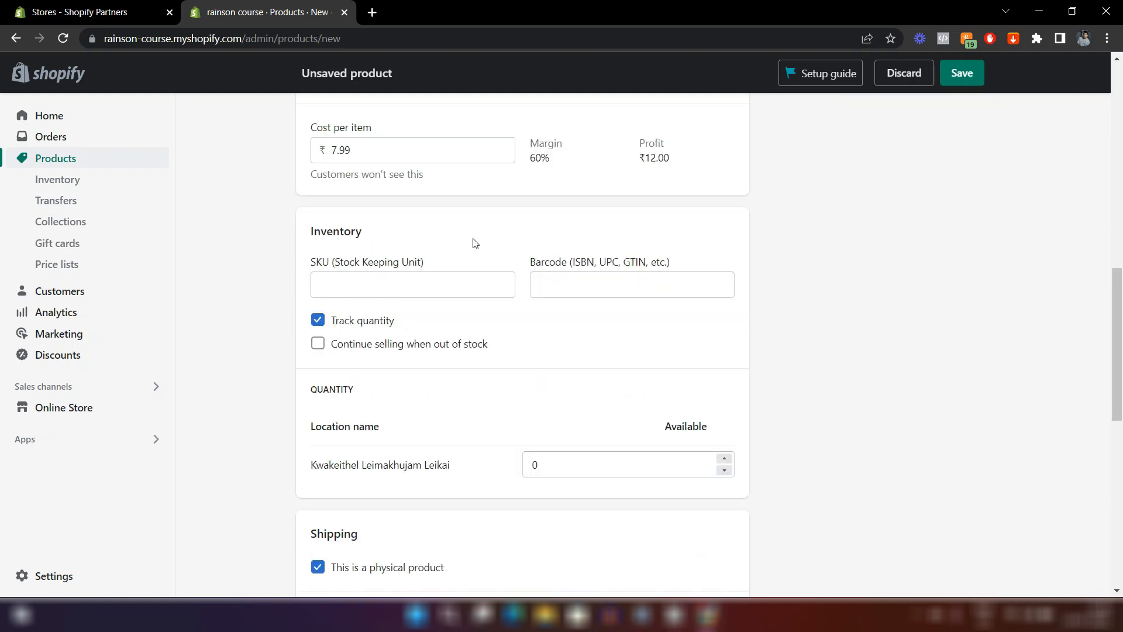
pyautogui.scroll(-1, 472, 243)
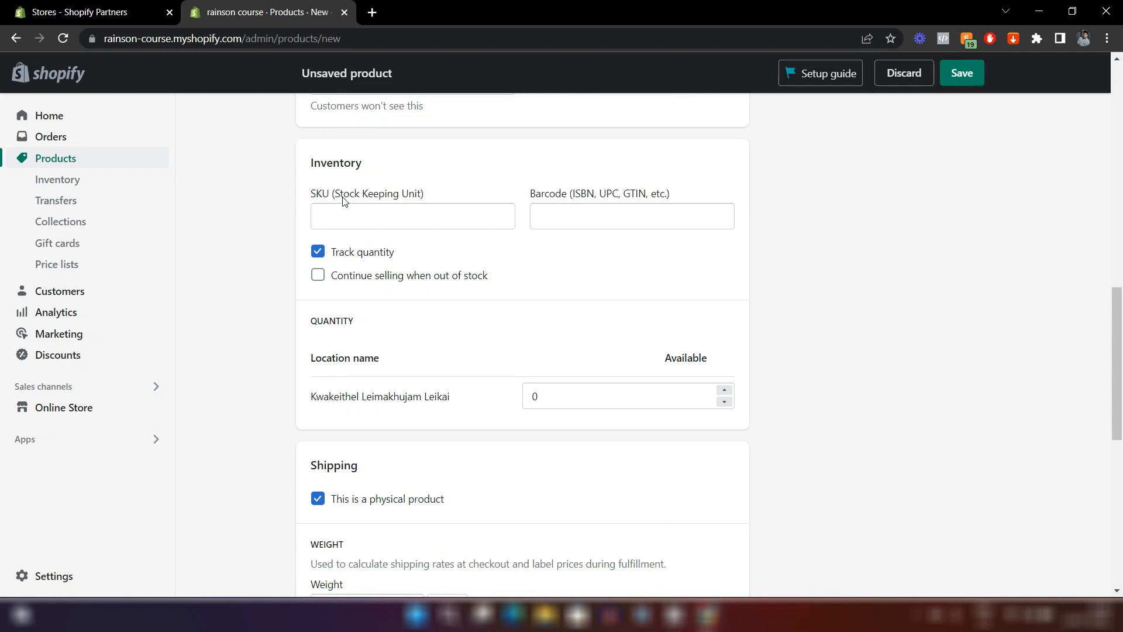
pyautogui.click(386, 217)
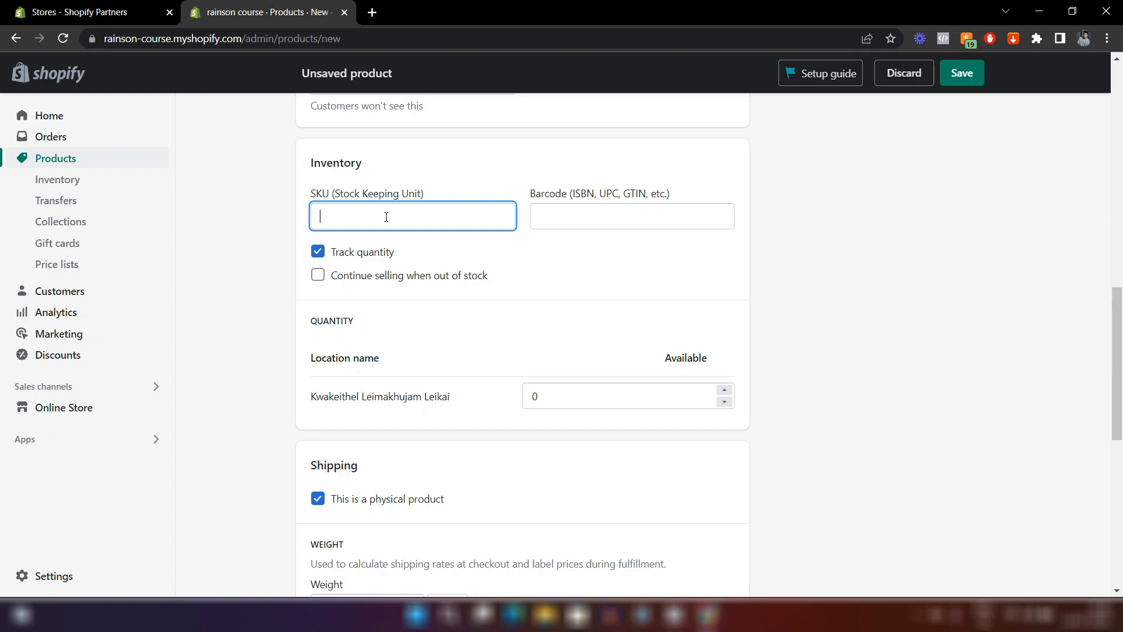
pyautogui.write('tshirtred1')
pyautogui.click(444, 310)
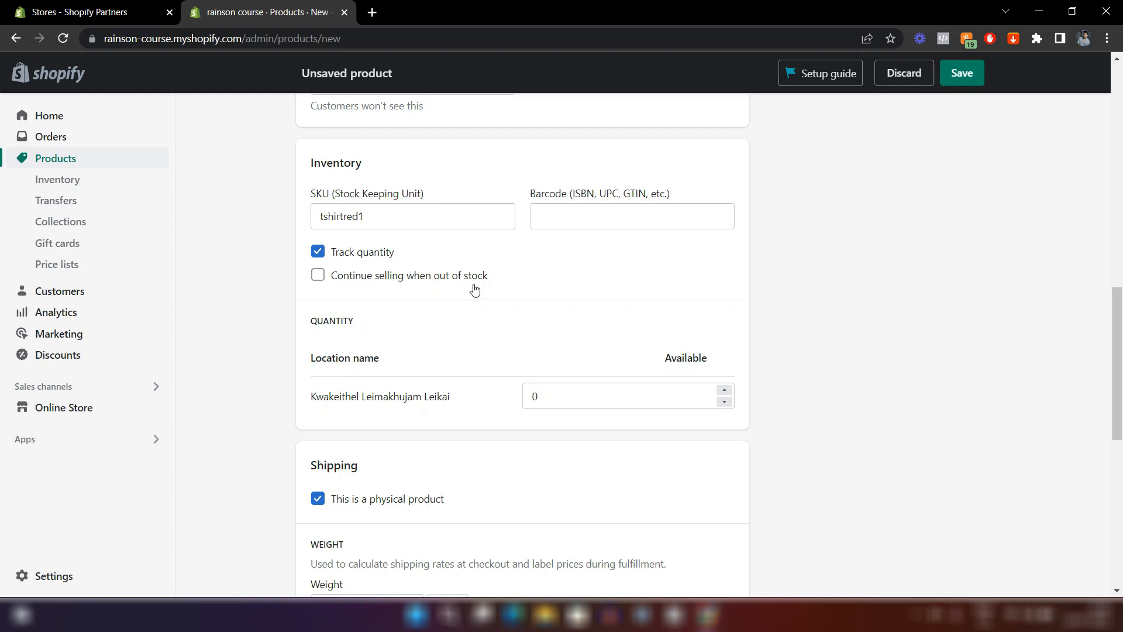
# Set the available quantity at the store location to 50.
pyautogui.scroll(-2, 502, 272)
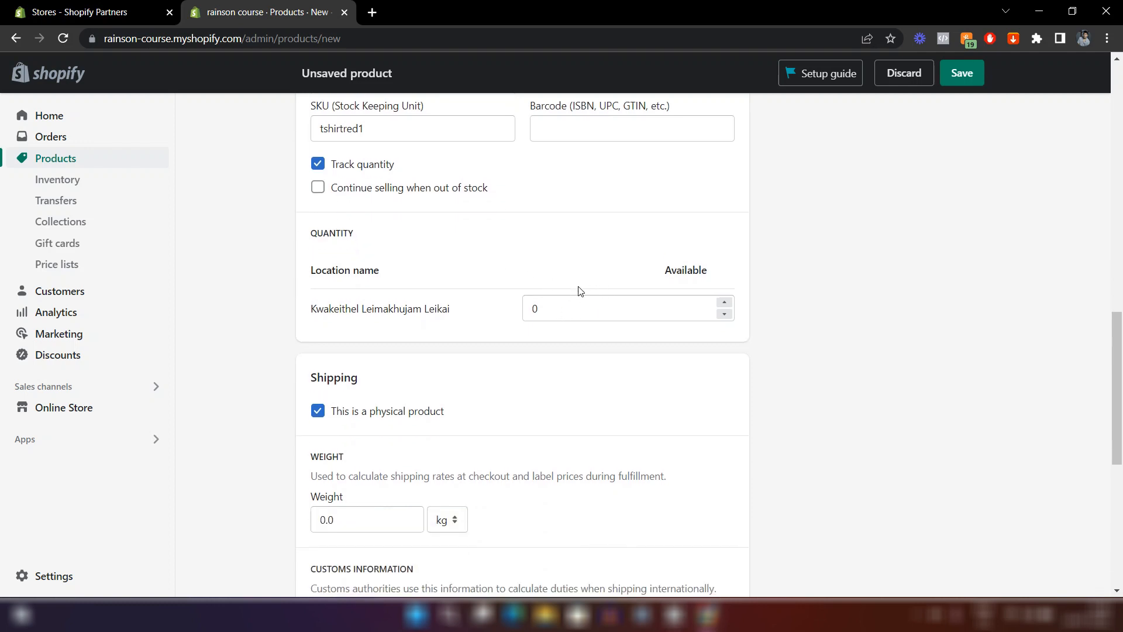
pyautogui.click(565, 313)
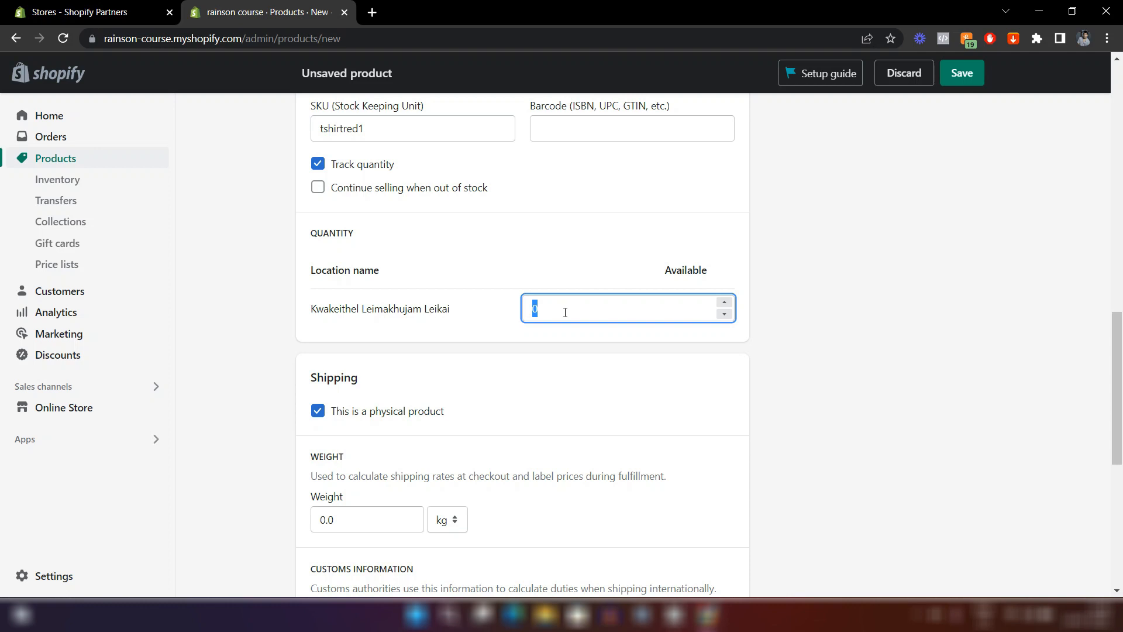
pyautogui.write('50')
pyautogui.click(556, 346)
pyautogui.scroll(-3, 554, 345)
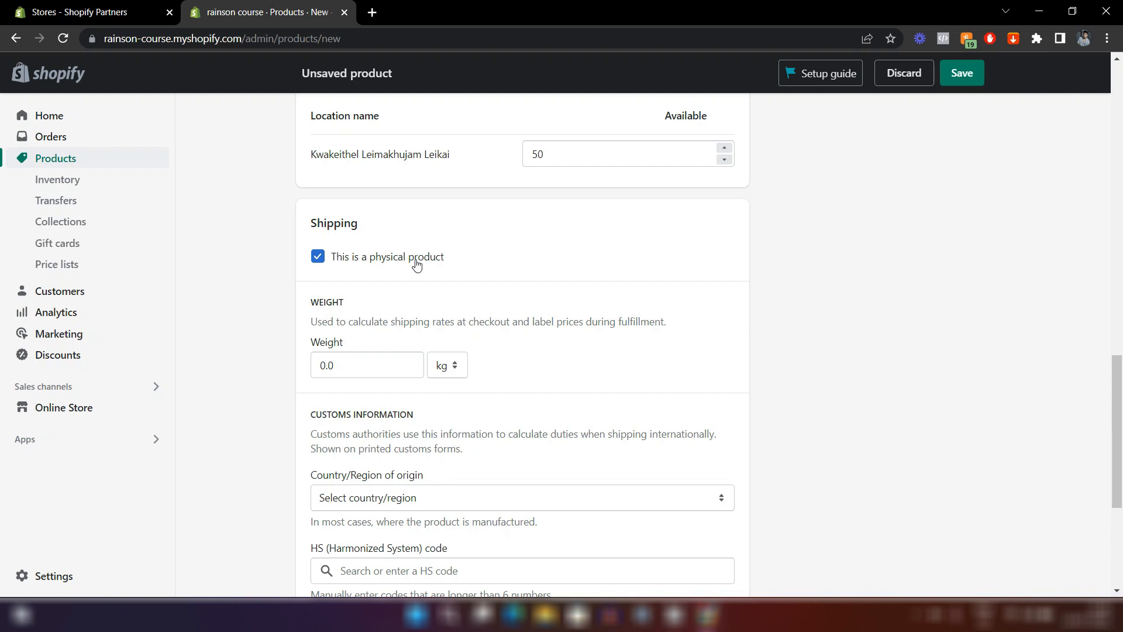
pyautogui.click(318, 258)
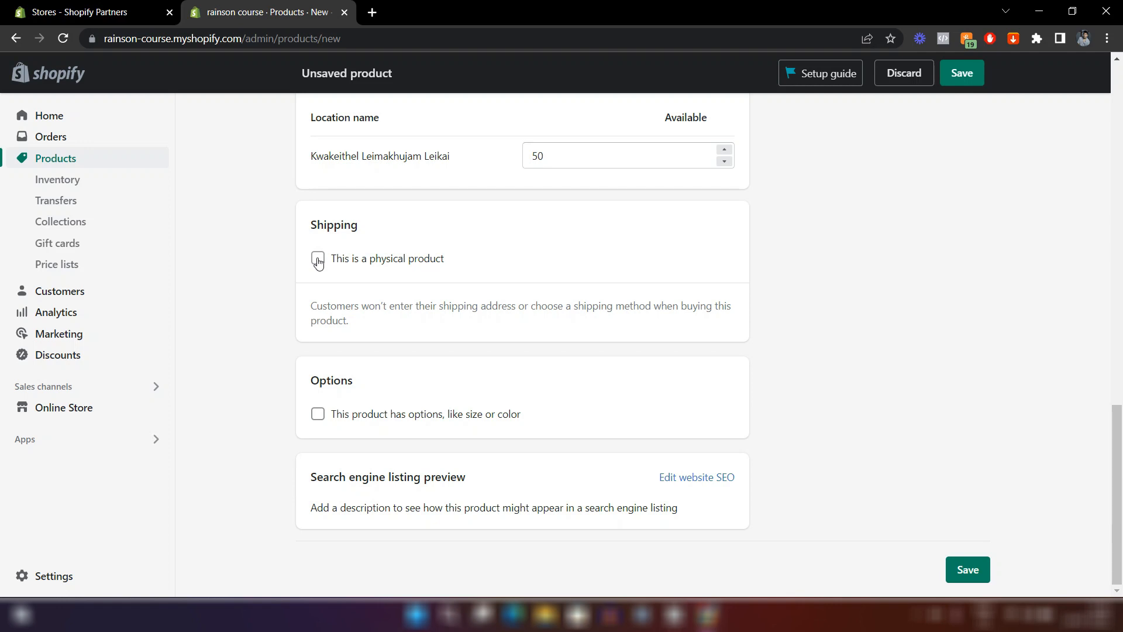
pyautogui.click(318, 259)
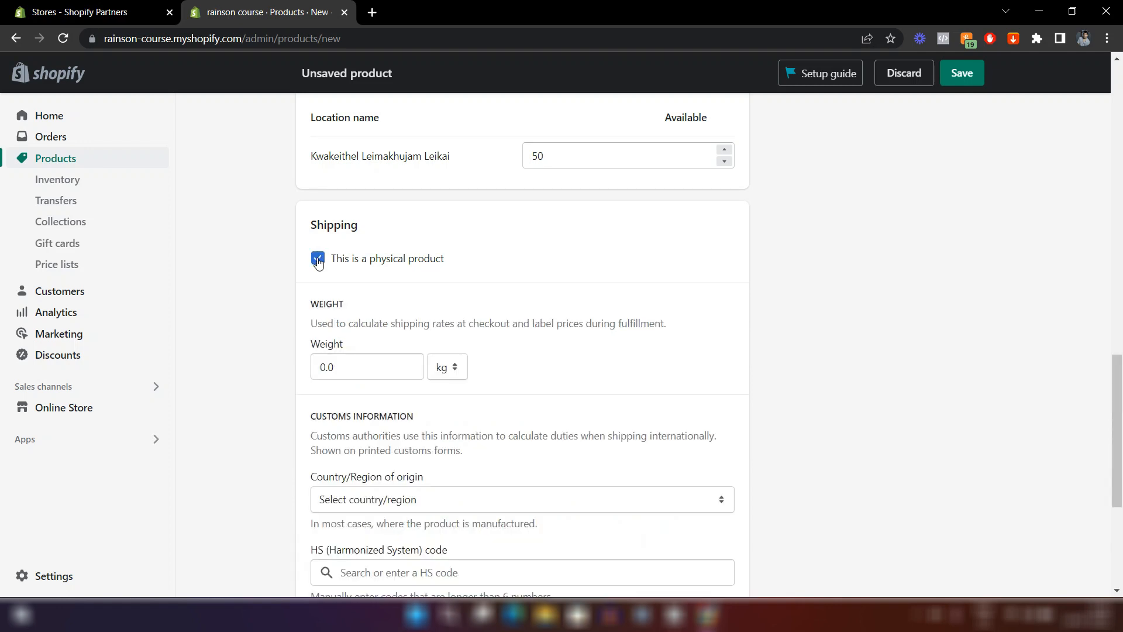
# Set the product's shipping weight to 0.2 kg.
pyautogui.scroll(-3, 374, 313)
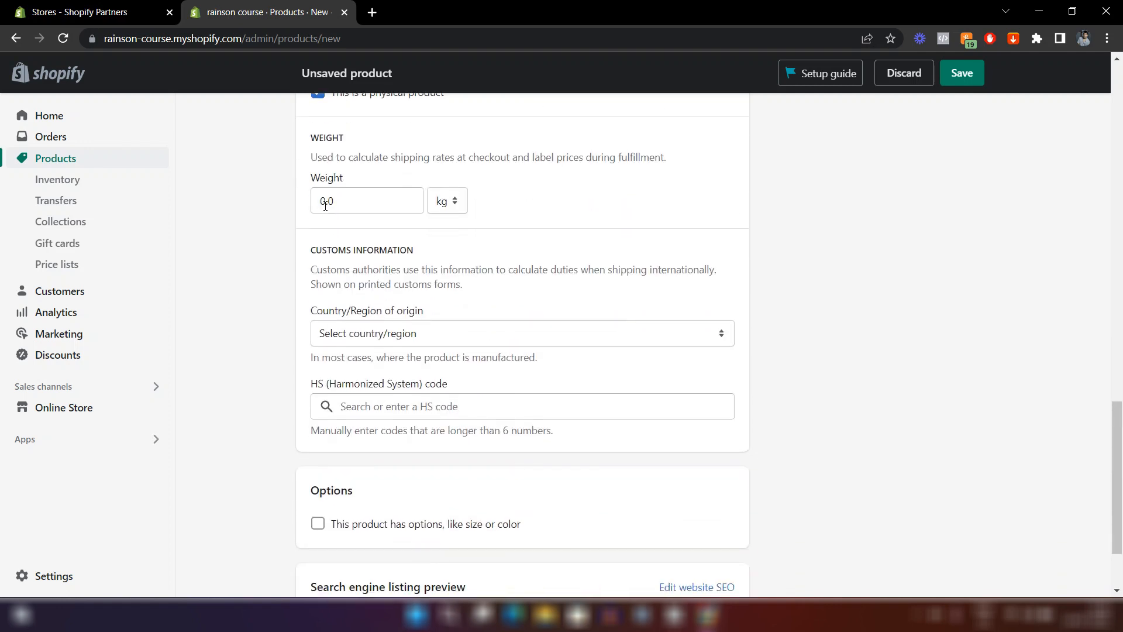
pyautogui.click(325, 206)
pyautogui.click(457, 202)
pyautogui.click(445, 222)
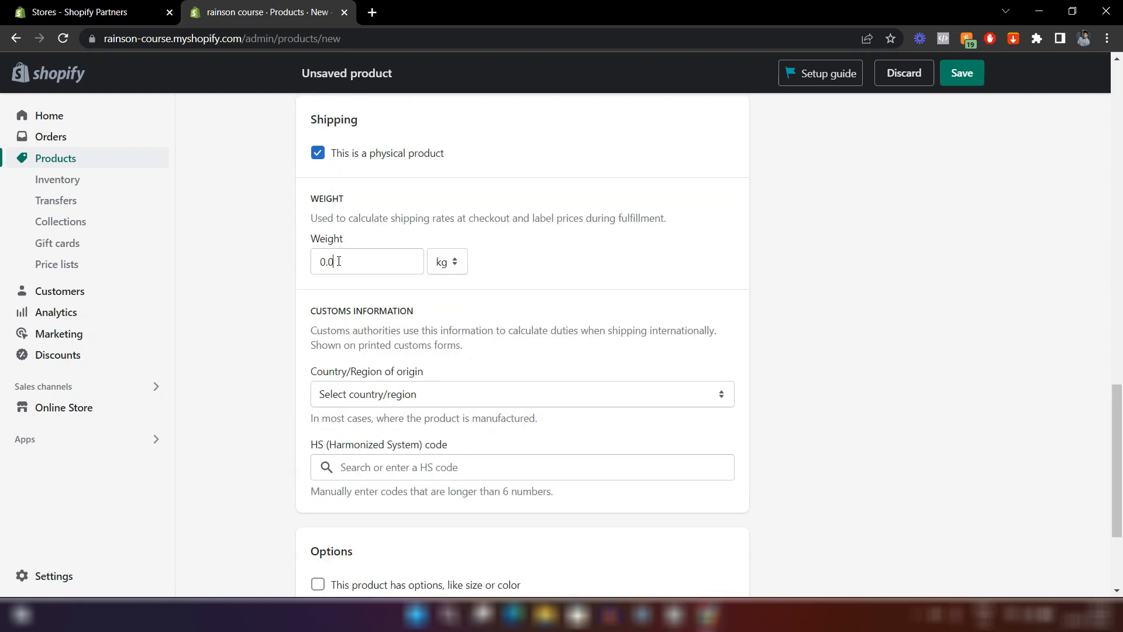
pyautogui.click(339, 261)
pyautogui.press('BackSpace')
pyautogui.write('2')
pyautogui.click(582, 249)
pyautogui.scroll(-1, 582, 248)
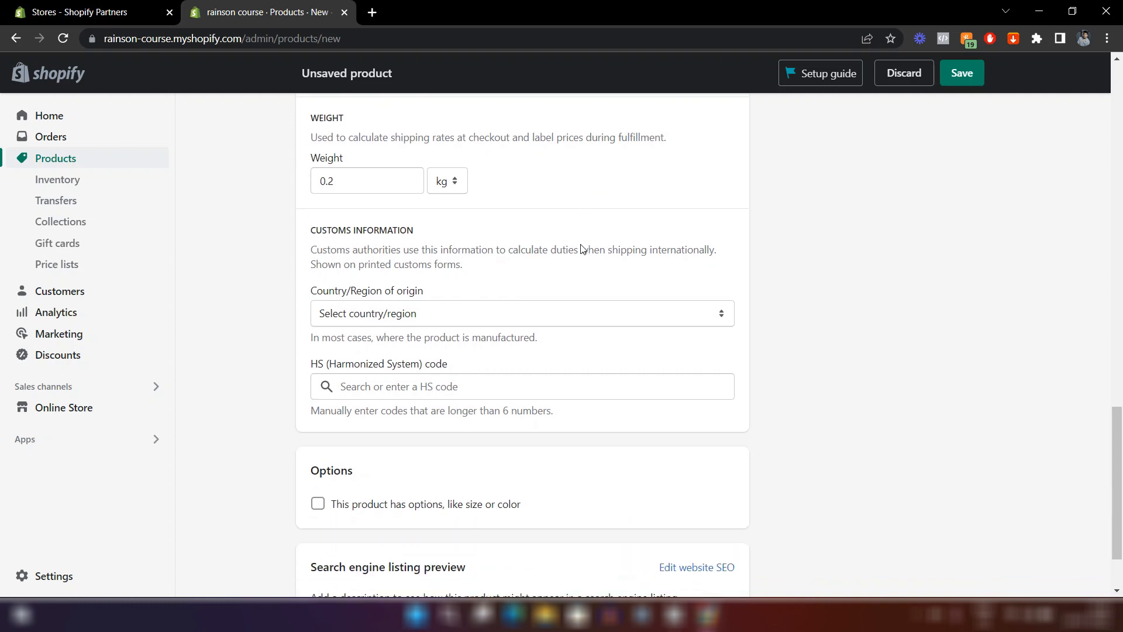
pyautogui.scroll(-1, 582, 249)
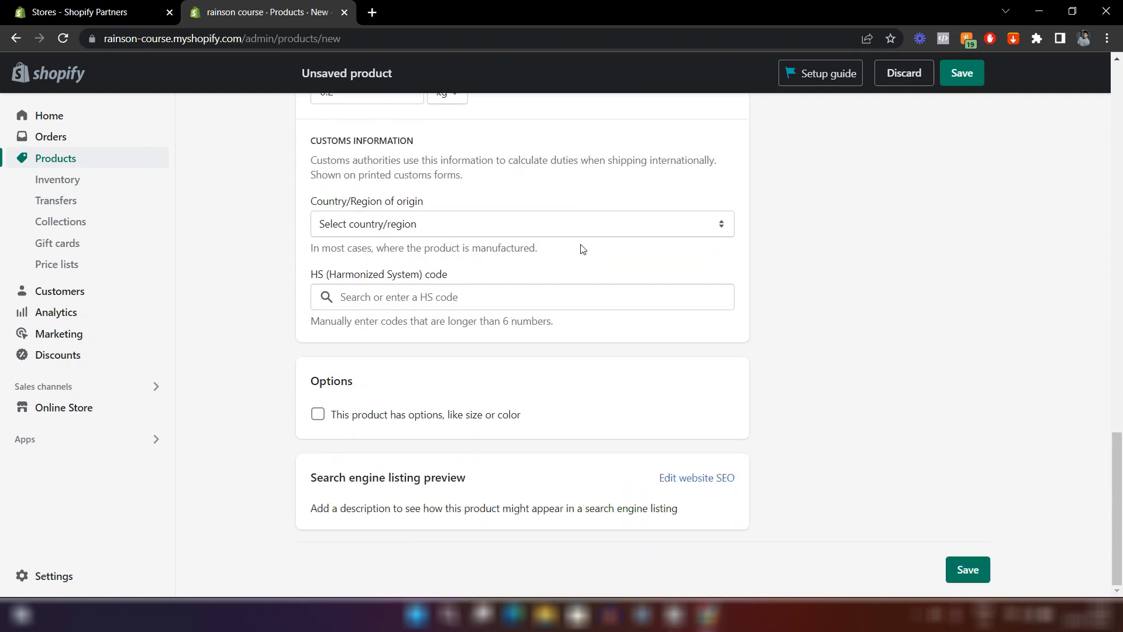
# Set the country/region of origin in the customs information to India.
pyautogui.click(439, 224)
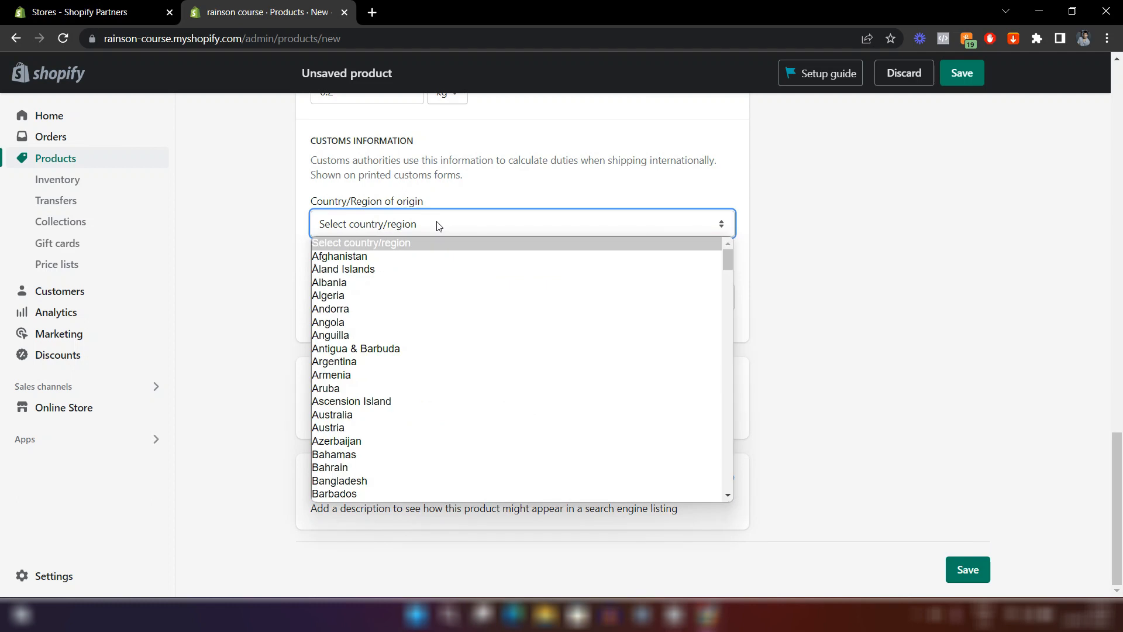
pyautogui.write('india')
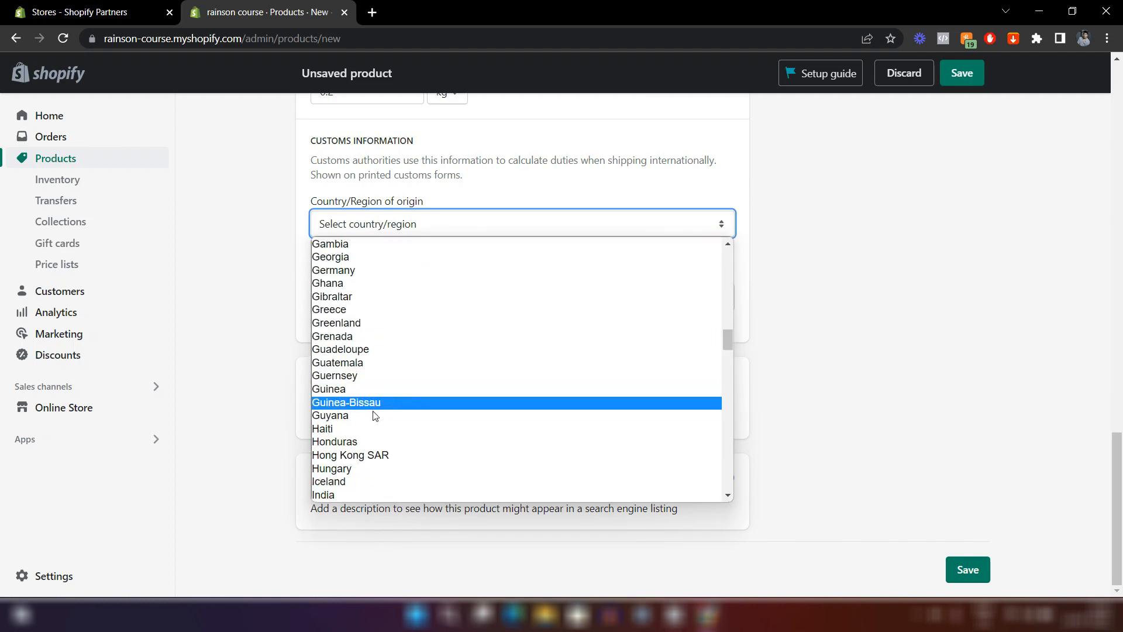
pyautogui.click(331, 496)
# Try HS code 620520 for men's or boys' cotton shirts by searching for "shirt", and clear the code again.
pyautogui.scroll(3, 331, 497)
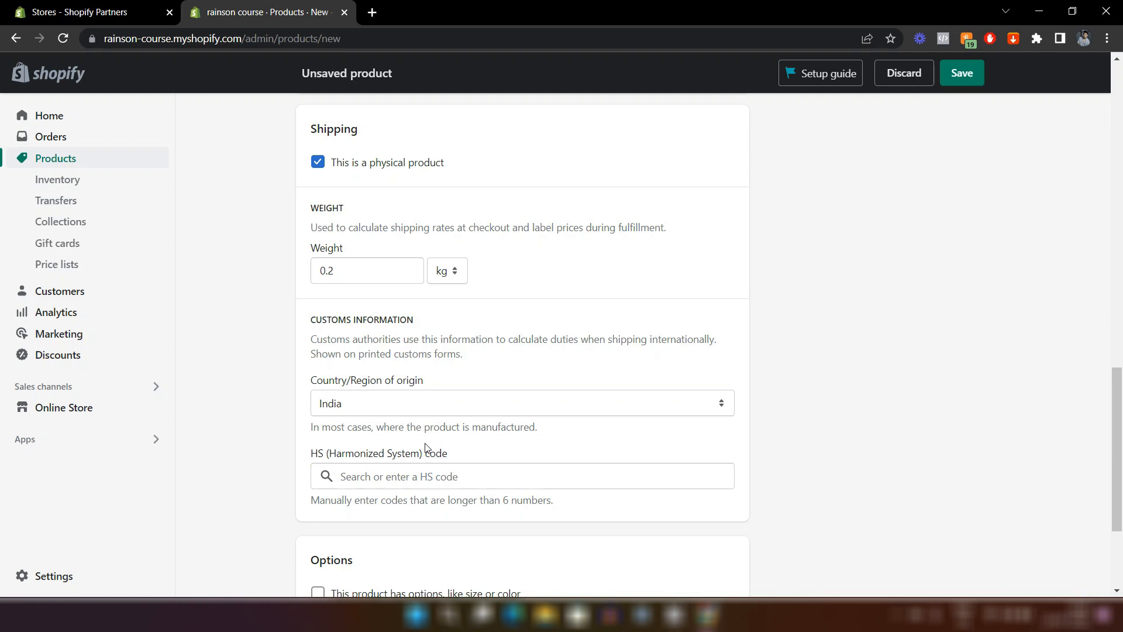
pyautogui.click(409, 476)
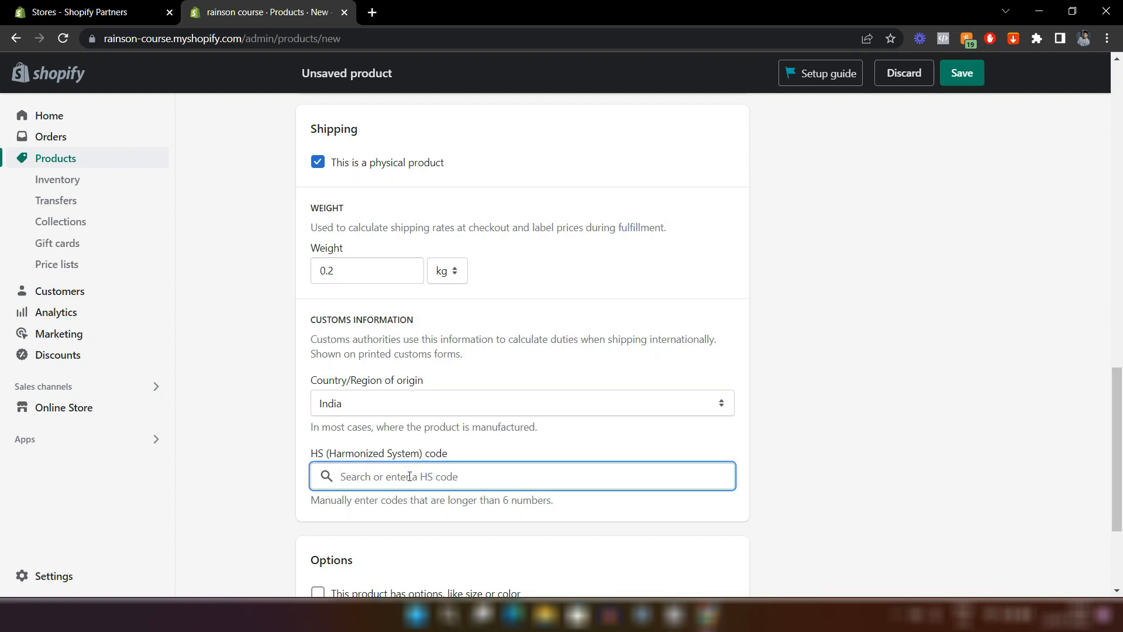
pyautogui.write('shirt')
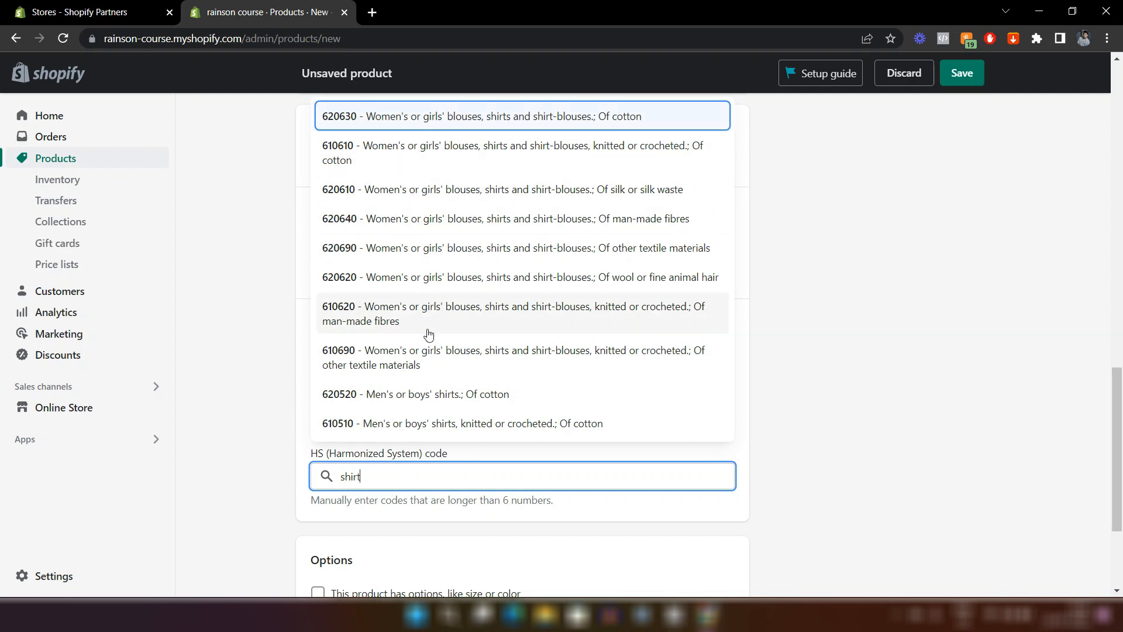
pyautogui.click(416, 395)
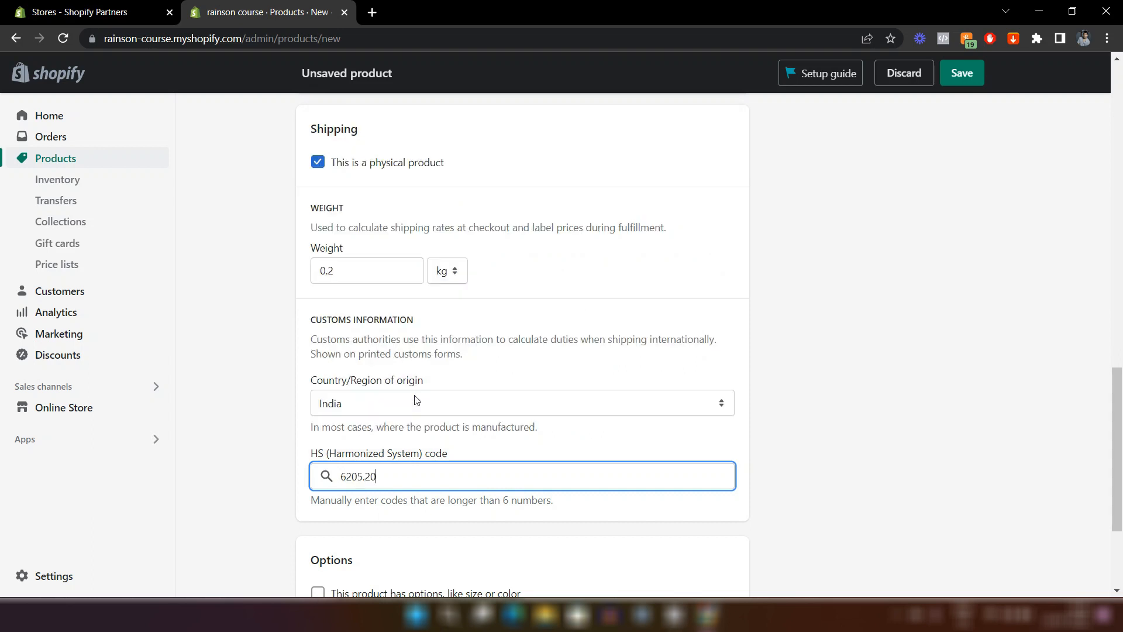
pyautogui.click(403, 474)
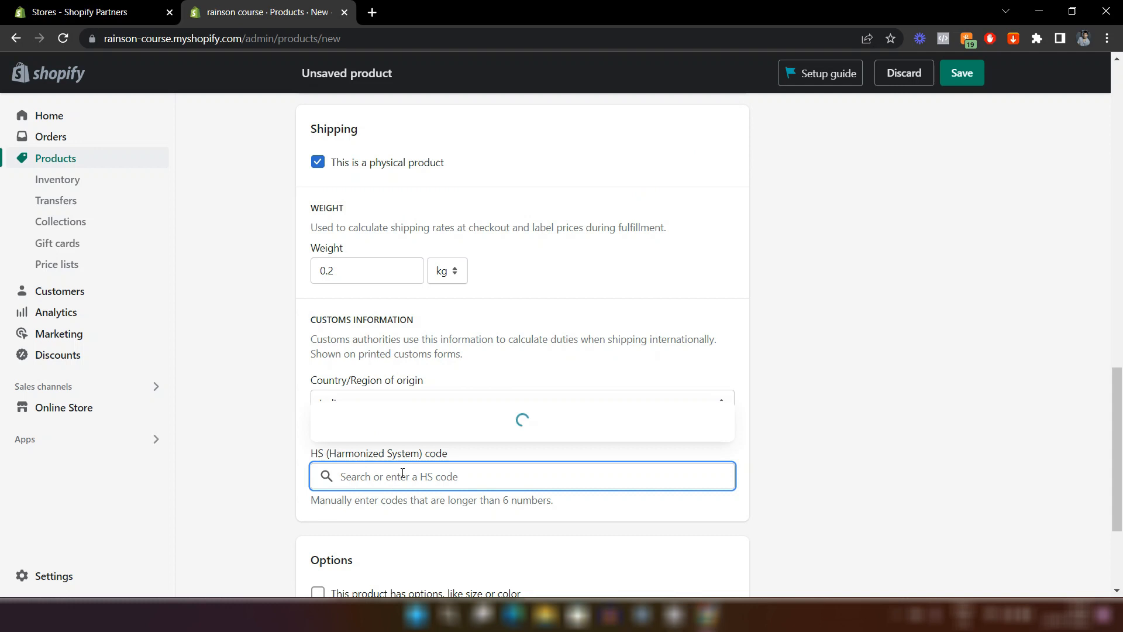
pyautogui.click(467, 532)
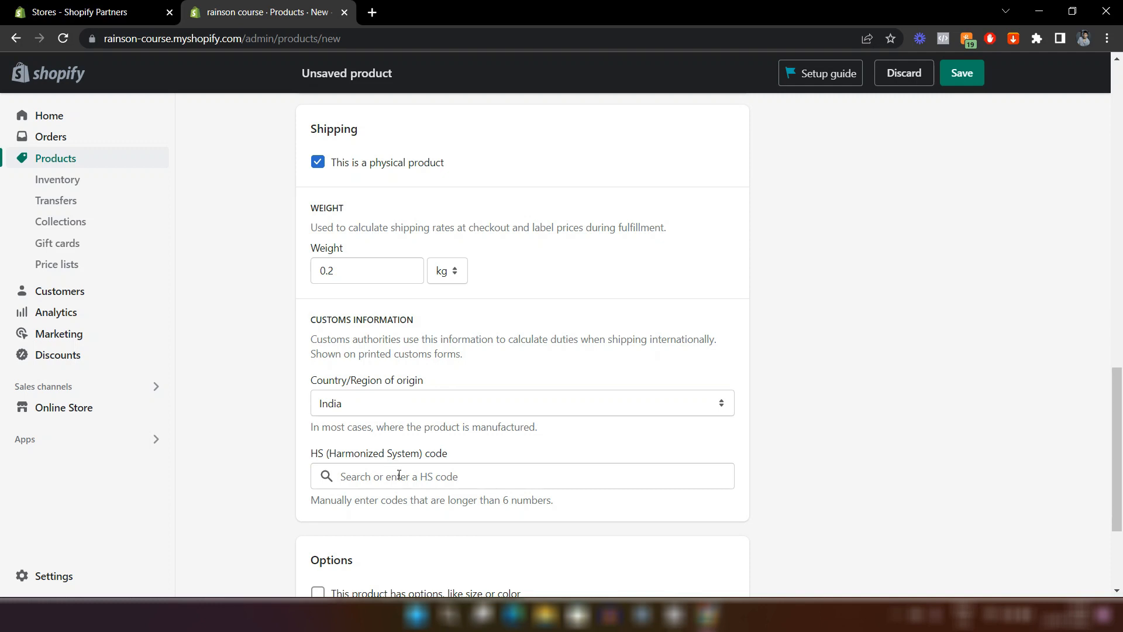
# Enable options for this product and name the first option Size.
pyautogui.scroll(-3, 343, 388)
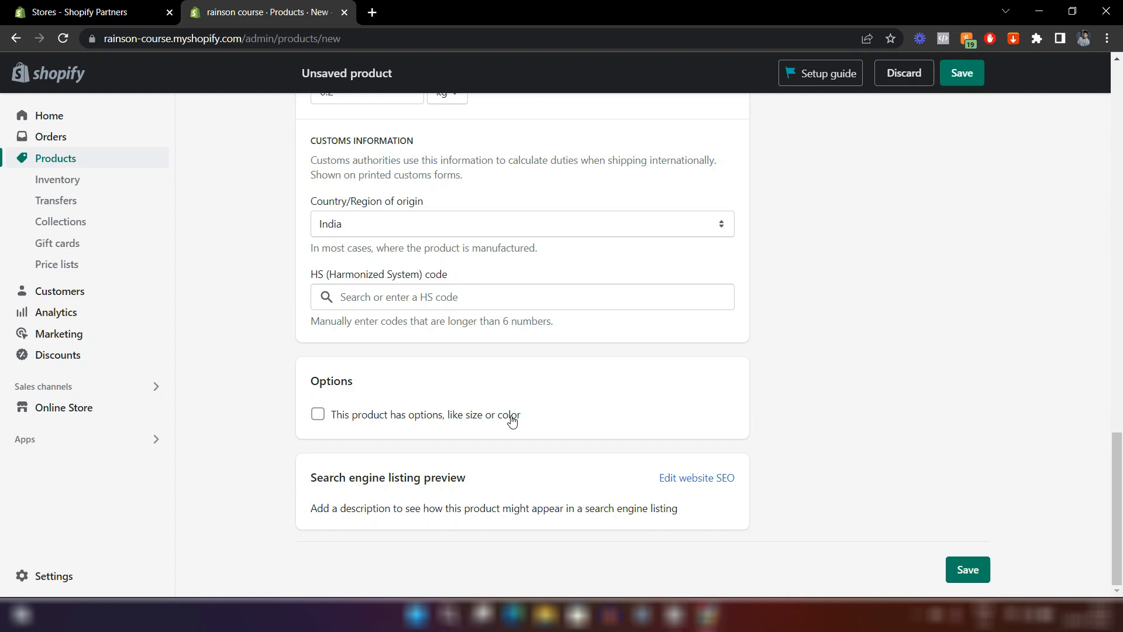
pyautogui.click(318, 415)
pyautogui.scroll(-3, 466, 418)
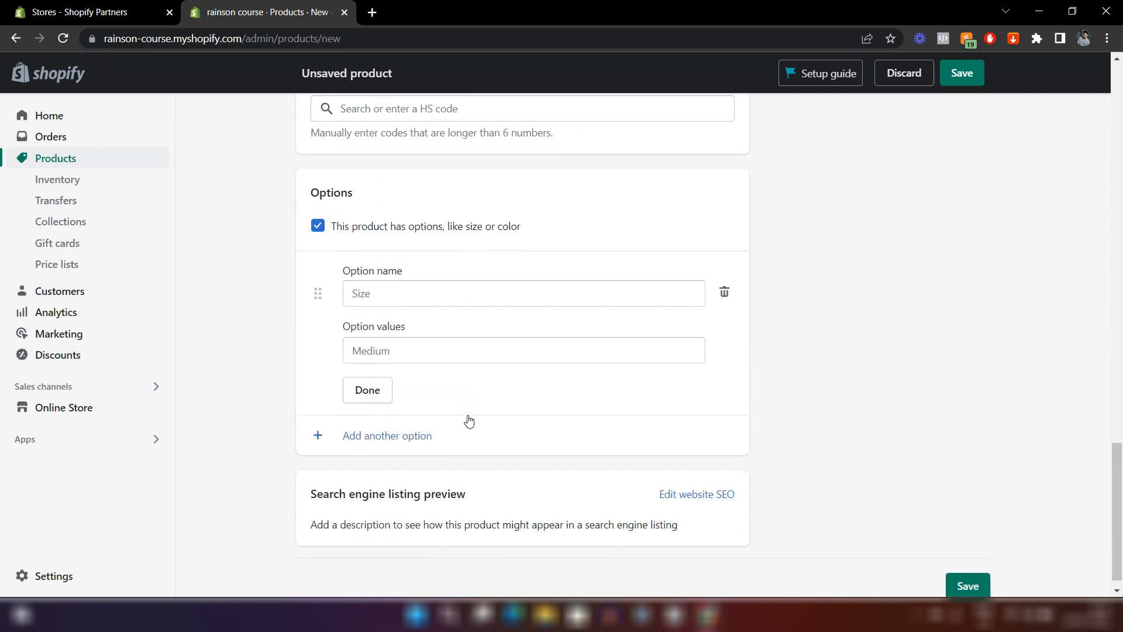
pyautogui.click(371, 295)
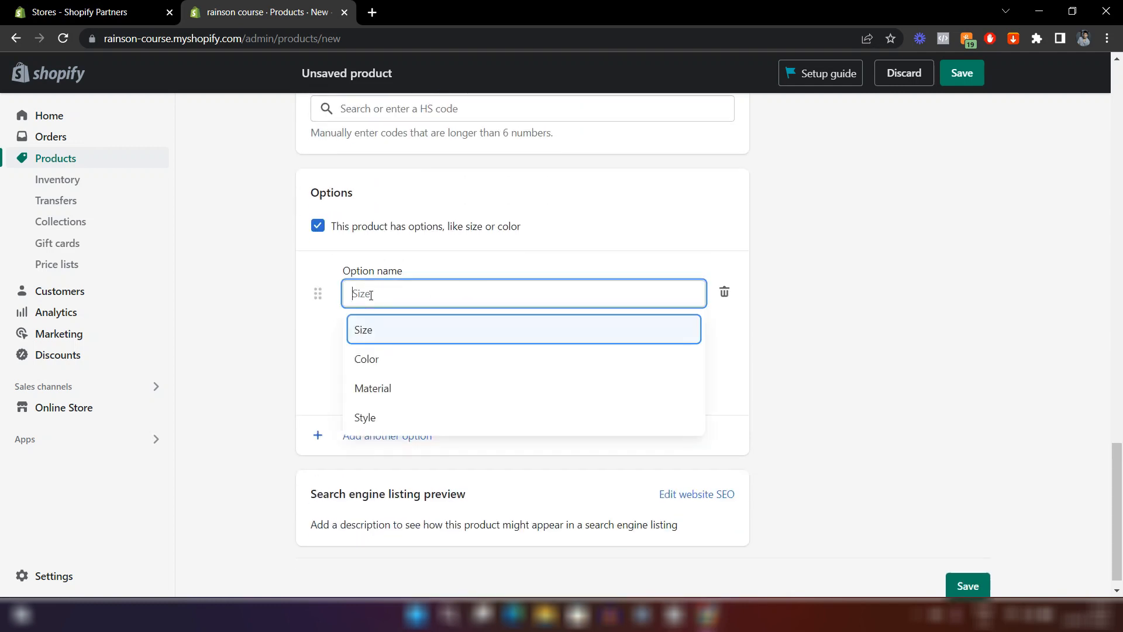
pyautogui.click(369, 331)
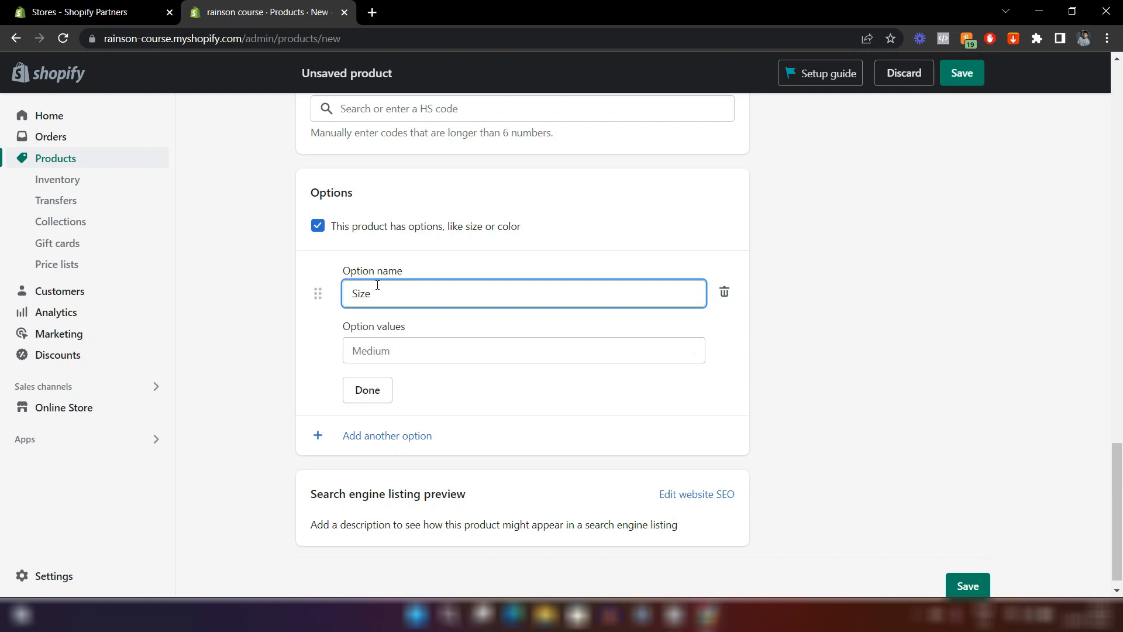
# Enter S, M, L and XL as the values of the Size option.
pyautogui.click(377, 358)
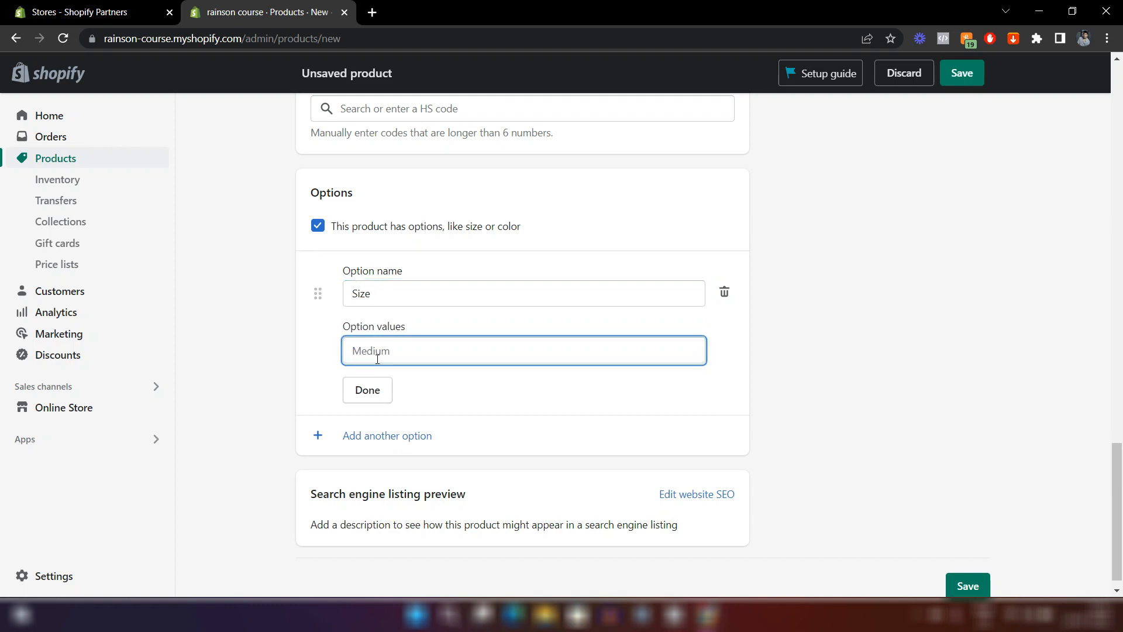
pyautogui.write('S')
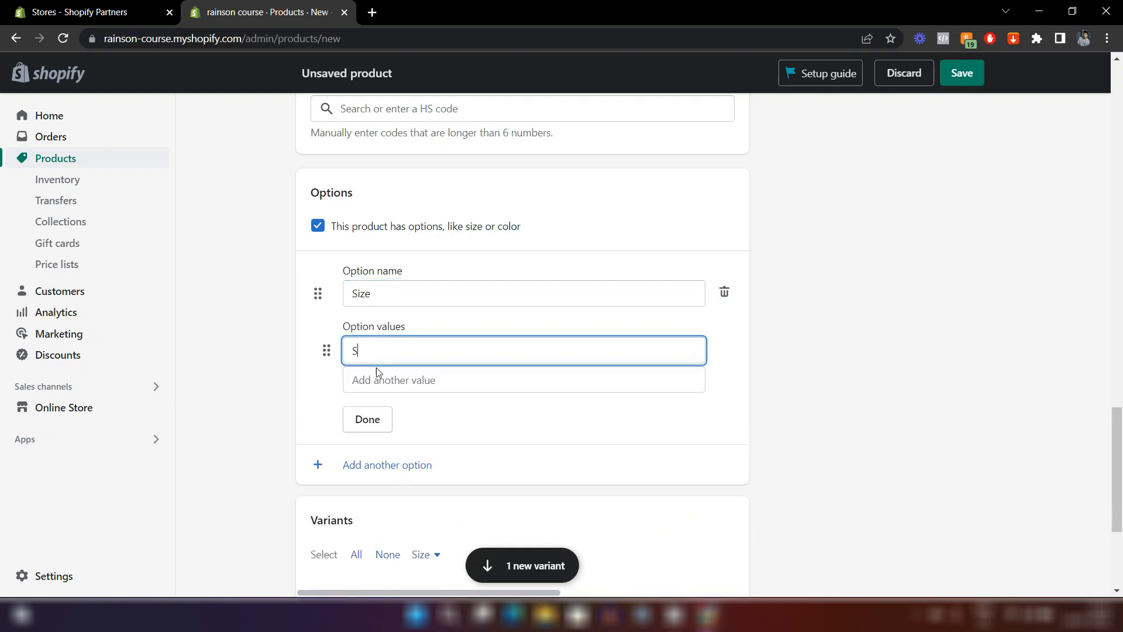
pyautogui.click(376, 382)
pyautogui.write('M')
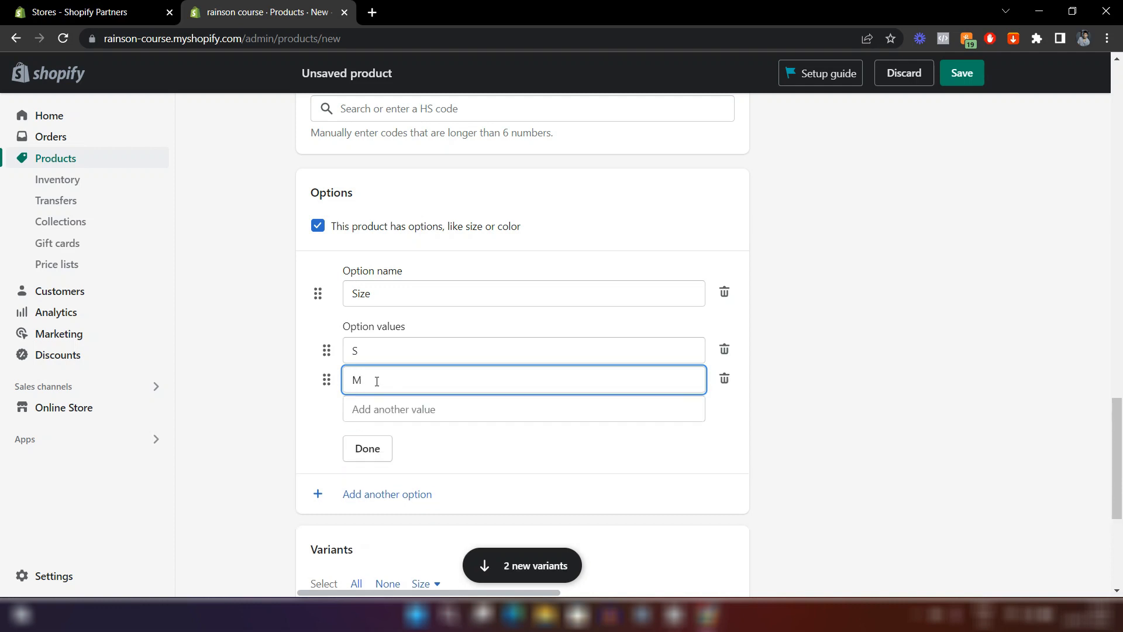
pyautogui.click(375, 410)
pyautogui.write('L')
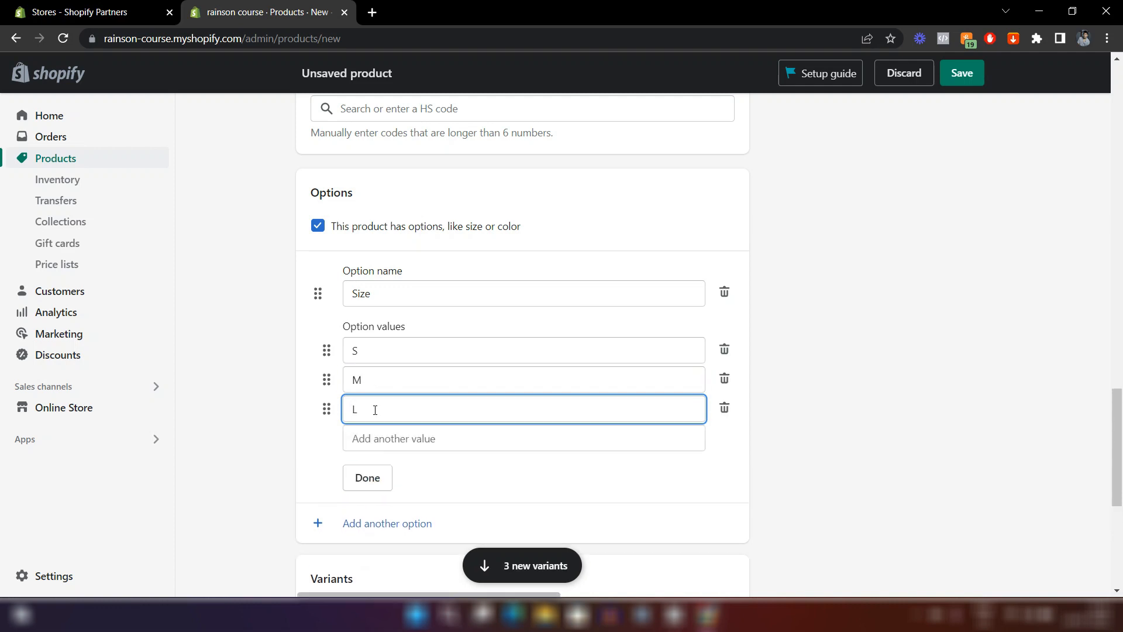
pyautogui.click(375, 438)
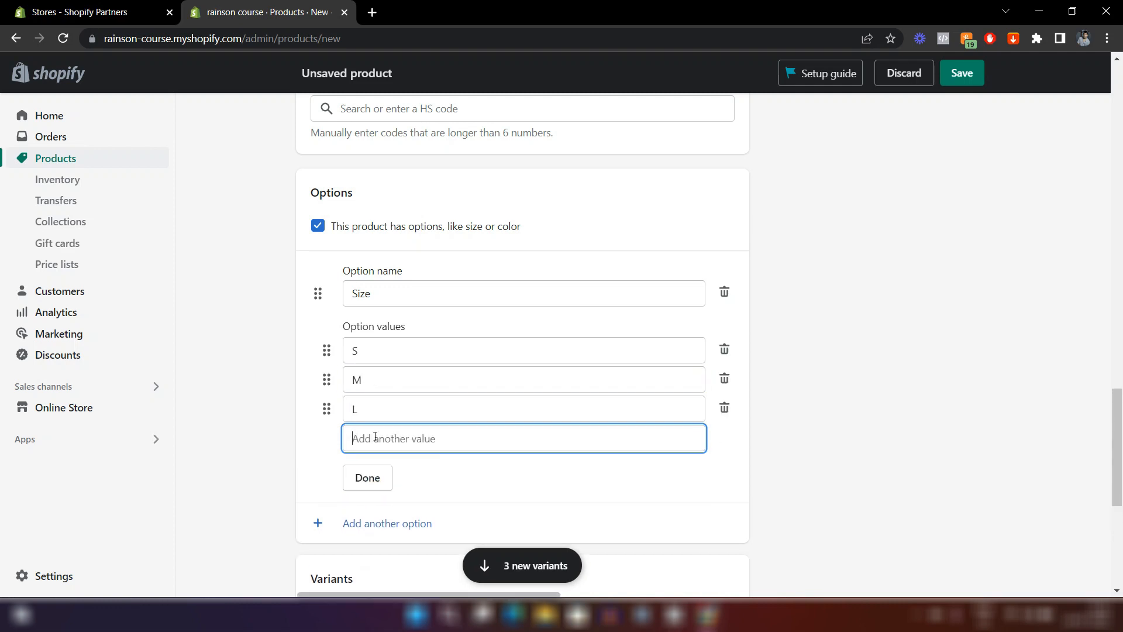
pyautogui.write('XL')
pyautogui.click(278, 489)
# Add a second product option named Color.
pyautogui.scroll(-2, 294, 482)
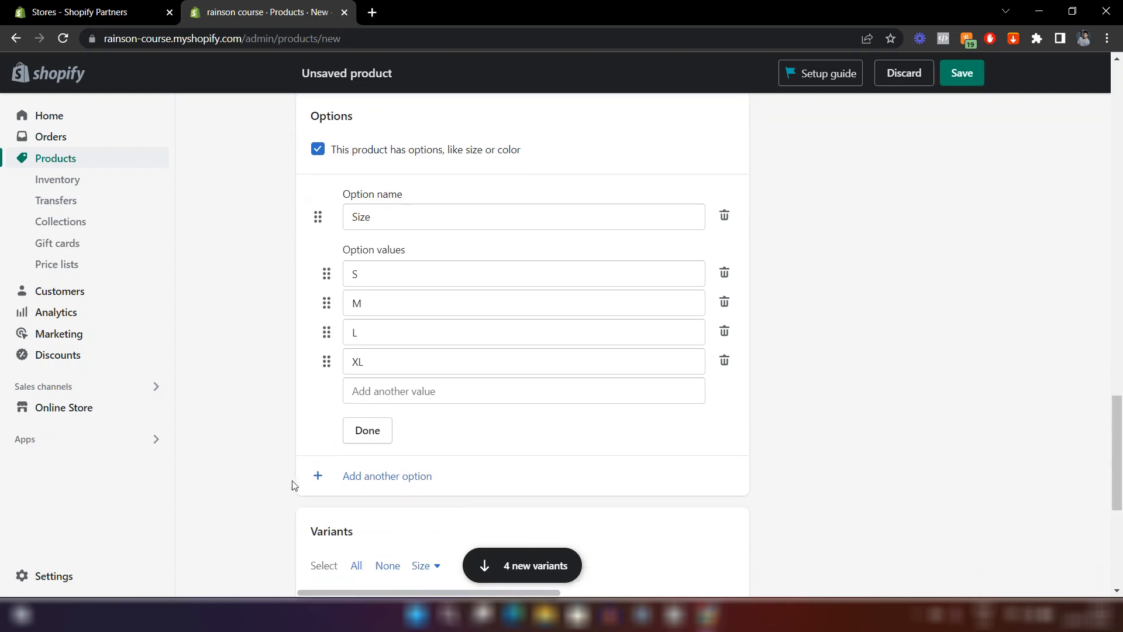
pyautogui.click(348, 477)
pyautogui.scroll(-2, 416, 458)
pyautogui.click(366, 391)
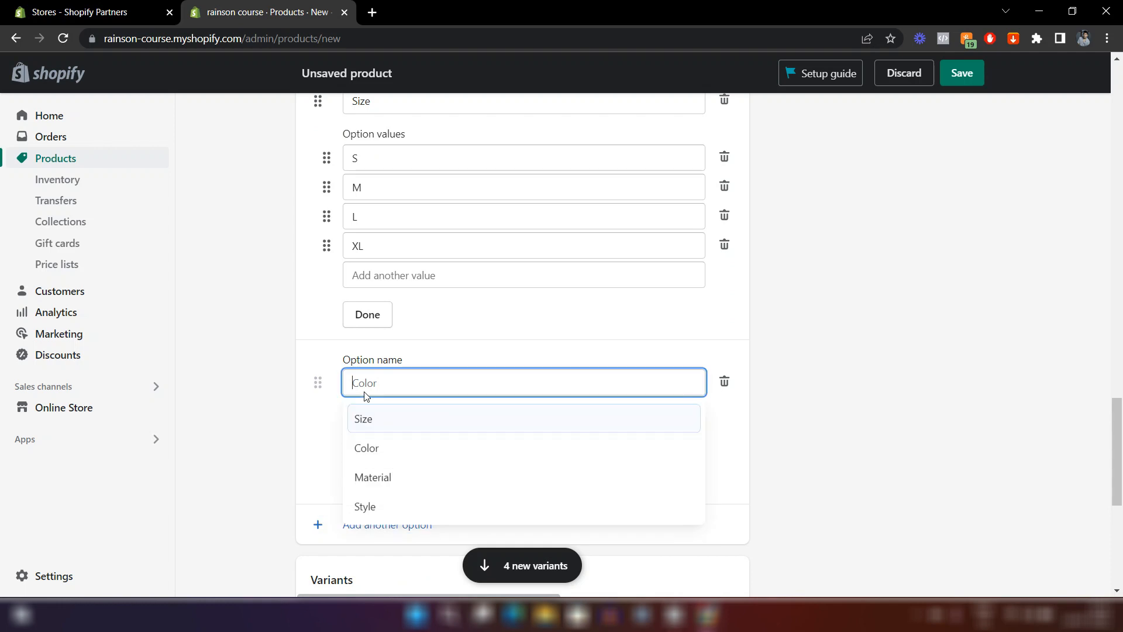
pyautogui.click(370, 449)
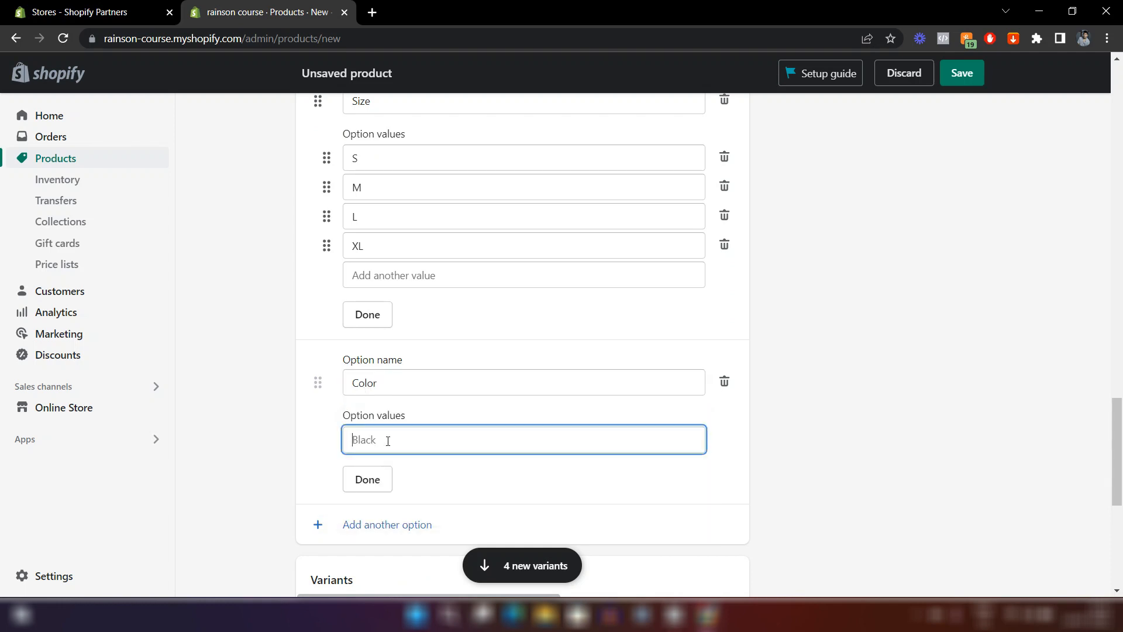
# Enter Black, Red and White as the values of the Color option.
pyautogui.write('Black')
pyautogui.click(377, 470)
pyautogui.write('Red')
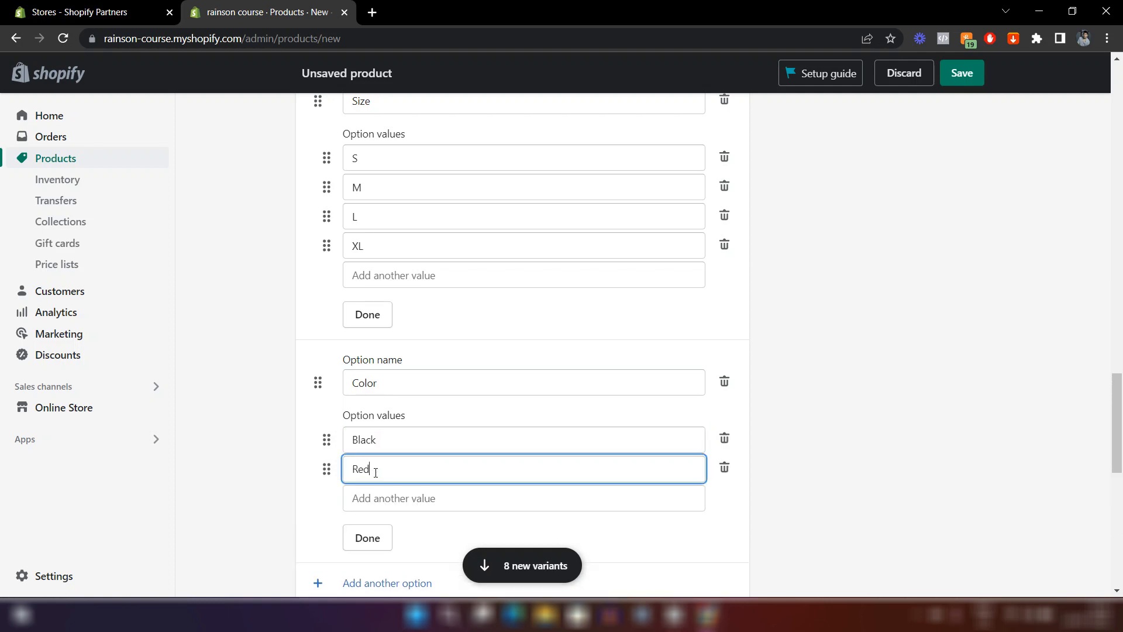
pyautogui.click(368, 499)
pyautogui.write('Wh')
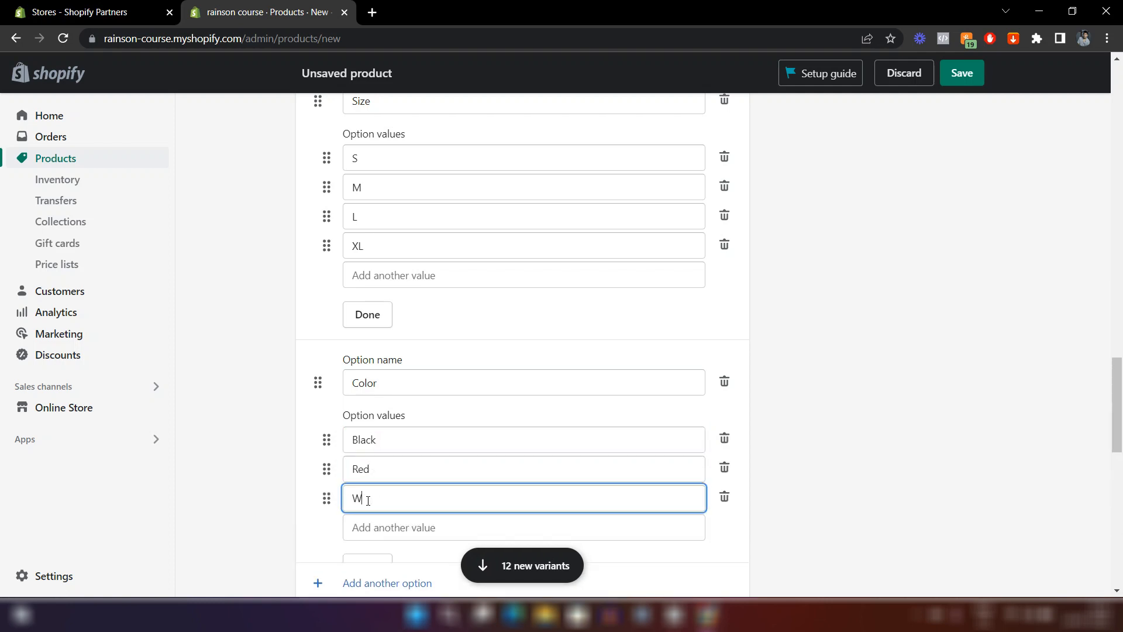
pyautogui.write('ite')
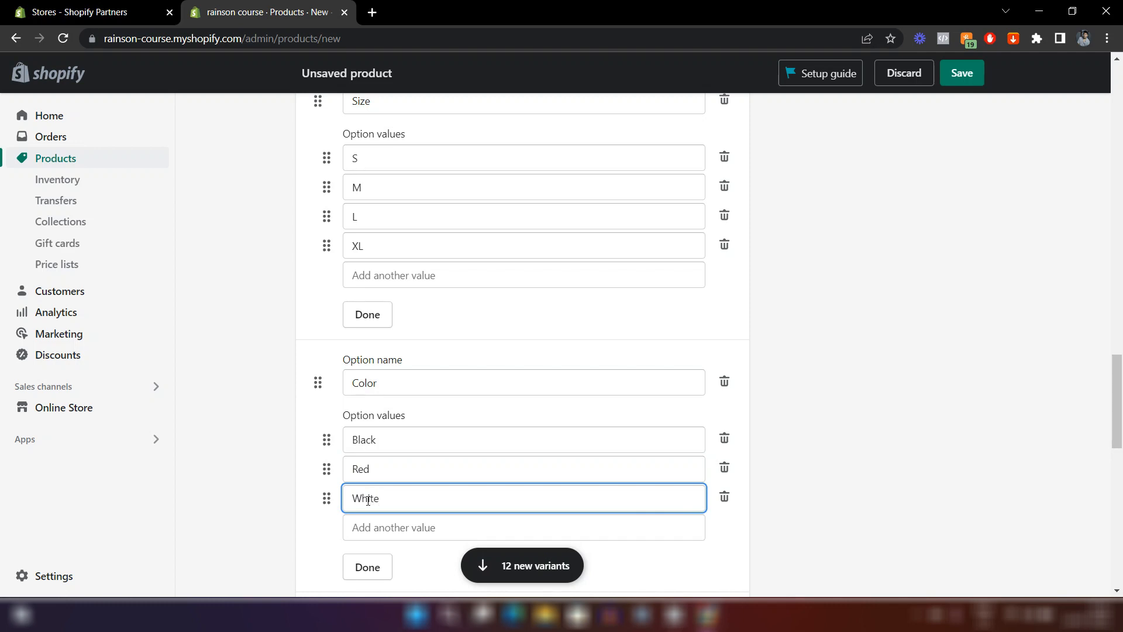
pyautogui.click(239, 489)
# Finish editing both the Color and Size options so their values are applied.
pyautogui.scroll(-3, 240, 486)
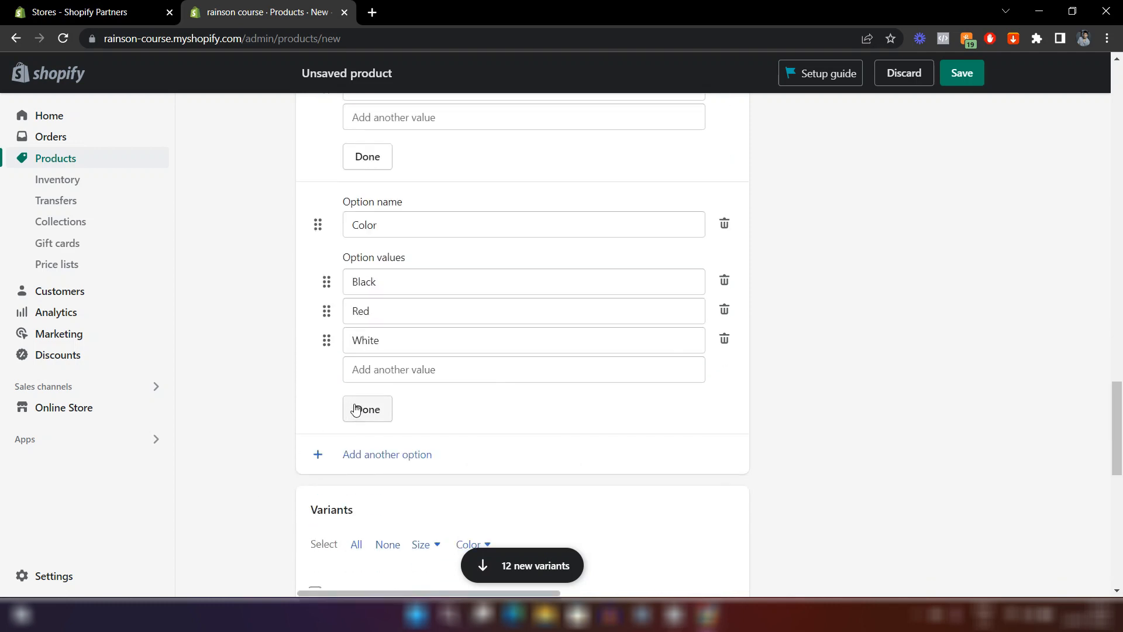
pyautogui.click(355, 409)
pyautogui.scroll(2, 386, 236)
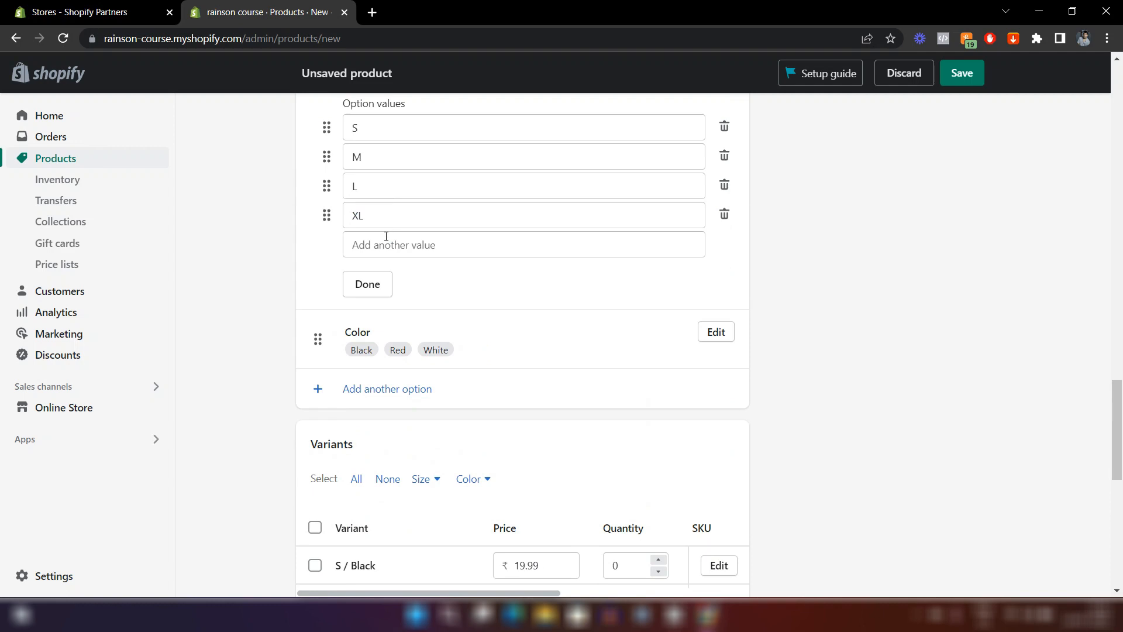
pyautogui.click(370, 284)
# Examine the variants list with the price, quantity and SKU of each size and color combination.
pyautogui.scroll(1, 503, 237)
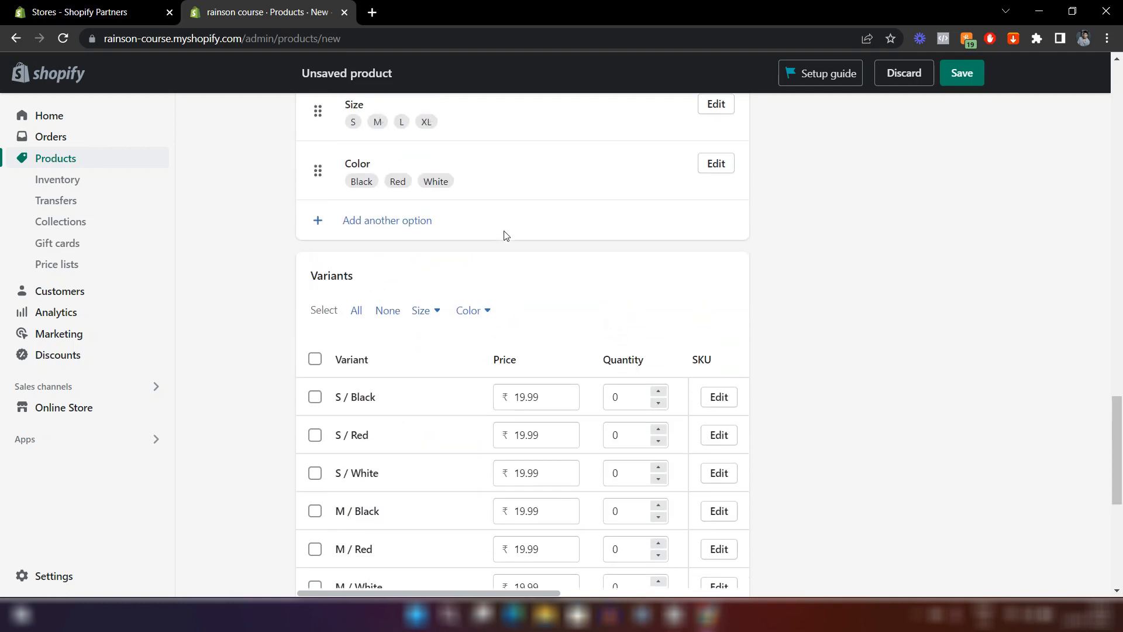
pyautogui.scroll(-4, 413, 326)
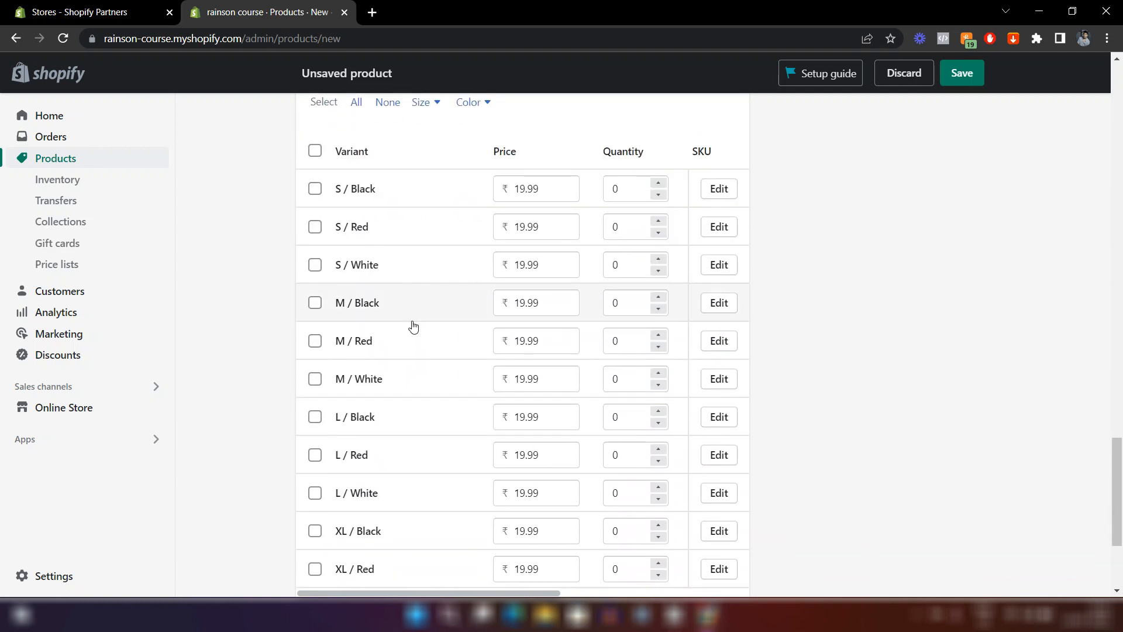
pyautogui.scroll(-3, 401, 308)
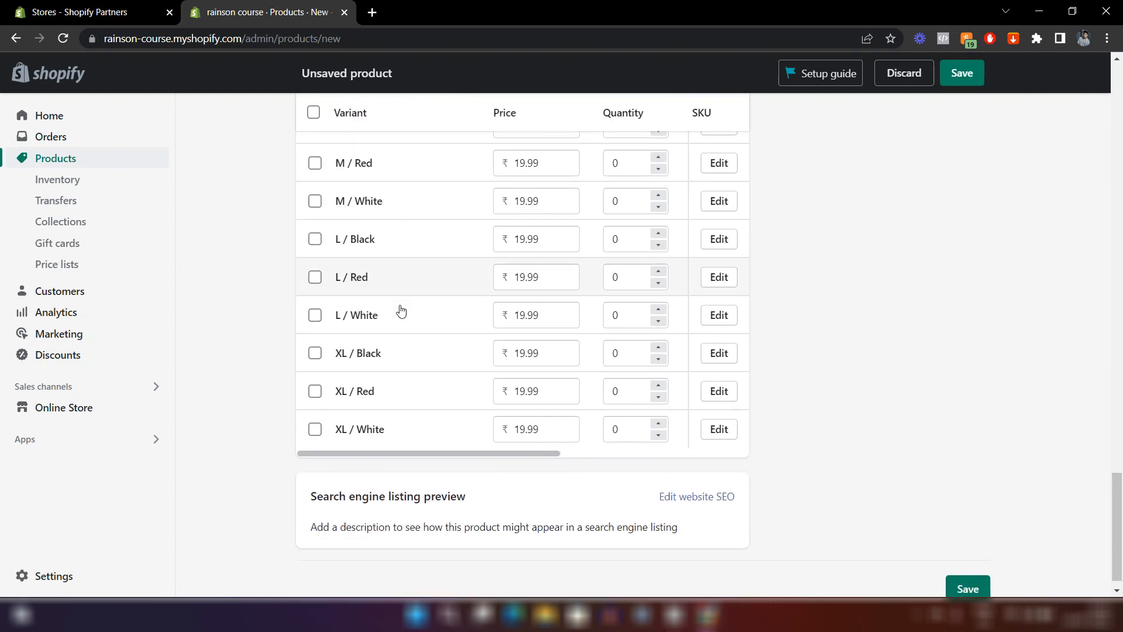
pyautogui.scroll(5, 400, 309)
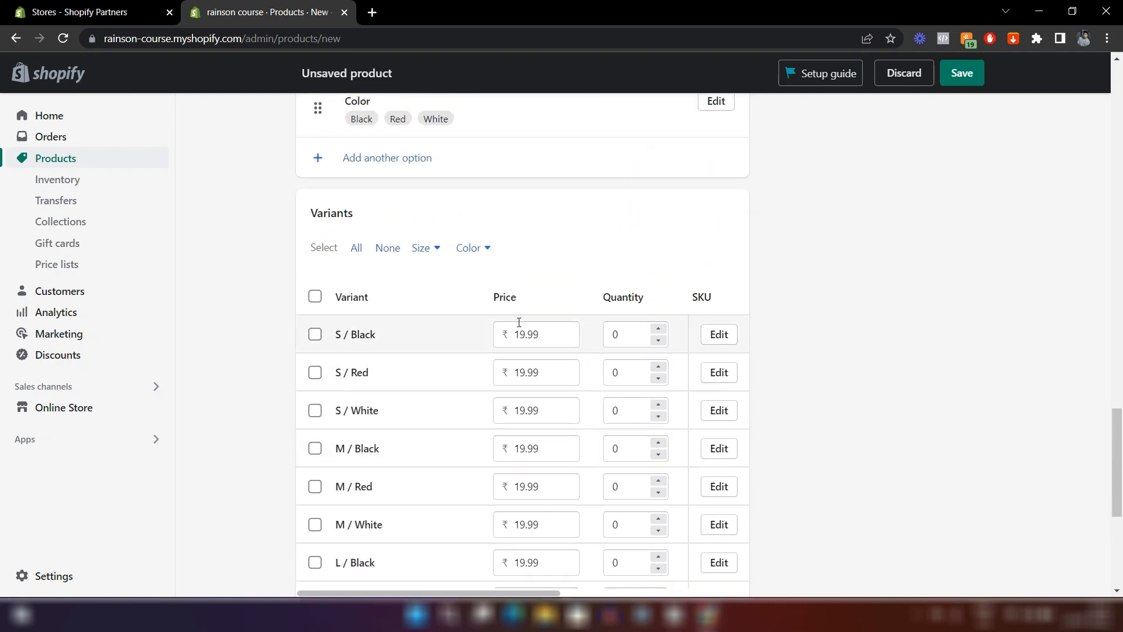
pyautogui.scroll(-4, 556, 371)
pyautogui.scroll(2, 557, 374)
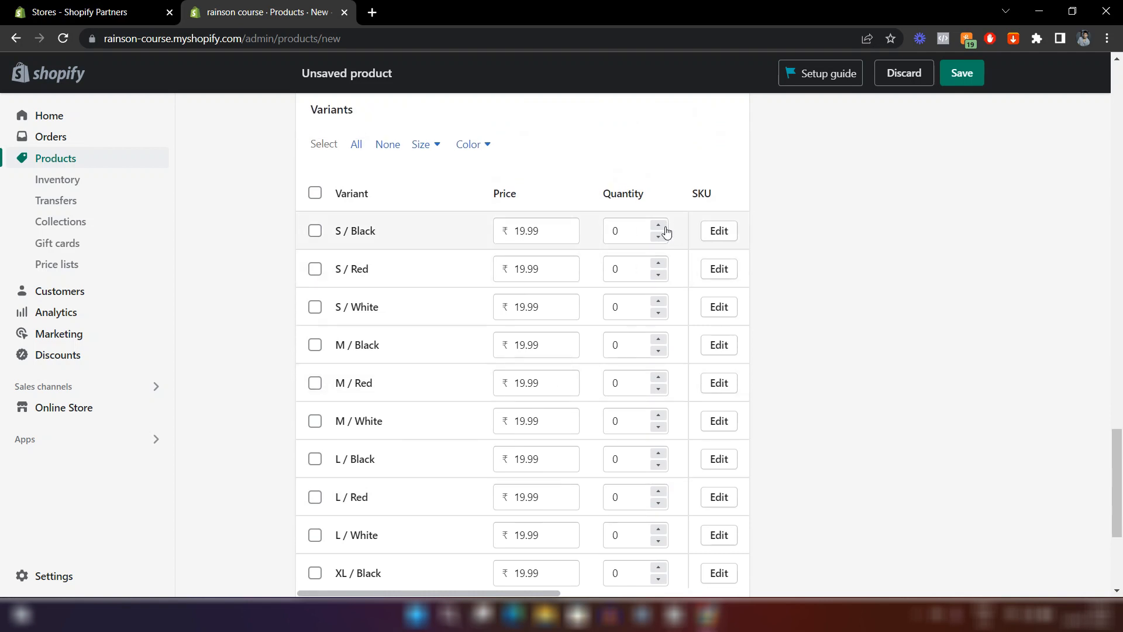
pyautogui.scroll(-1, 532, 381)
pyautogui.scroll(1, 612, 321)
pyautogui.scroll(1, 612, 320)
pyautogui.scroll(-1, 369, 264)
pyautogui.scroll(-3, 371, 268)
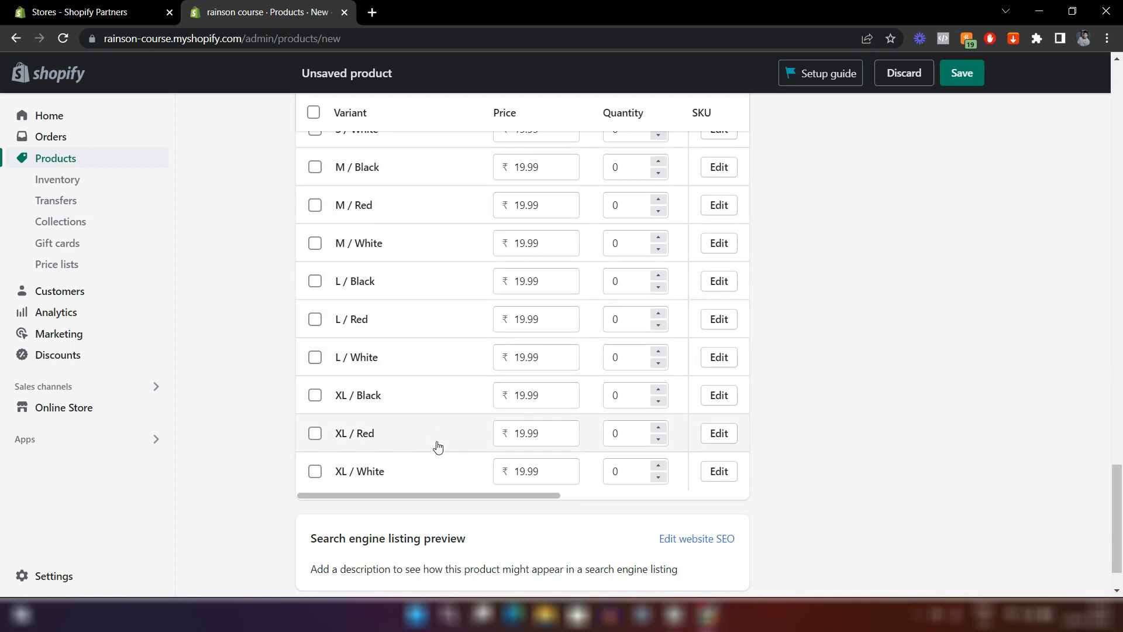
# Open the product's website SEO for editing and examine the page title, meta description and URL handle fields.
pyautogui.scroll(-2, 364, 457)
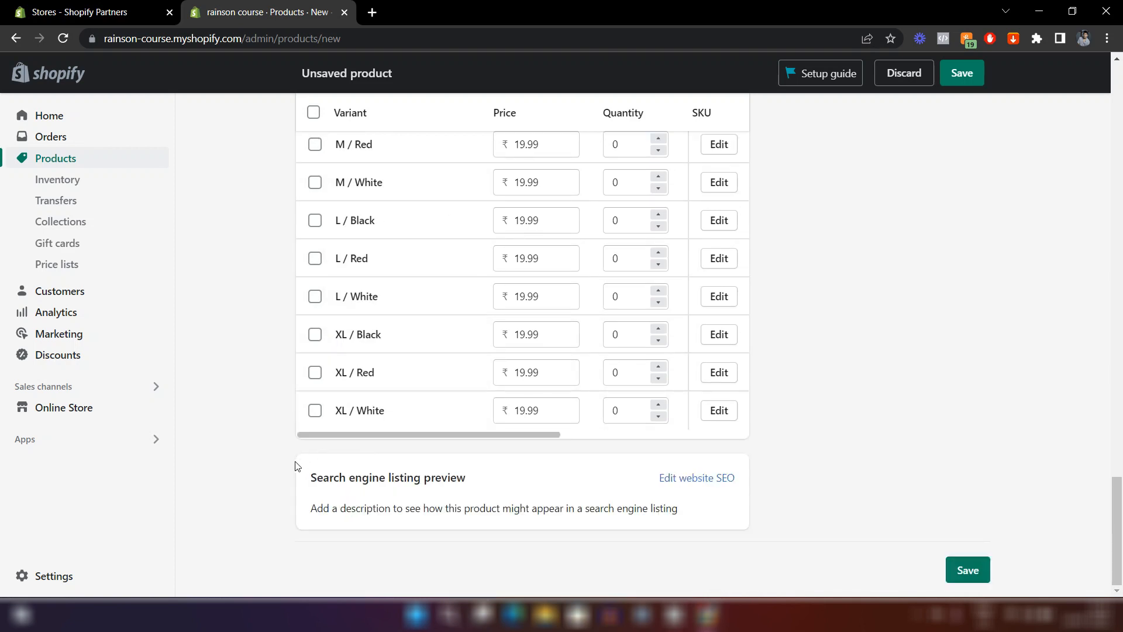
pyautogui.click(665, 482)
pyautogui.scroll(-4, 557, 501)
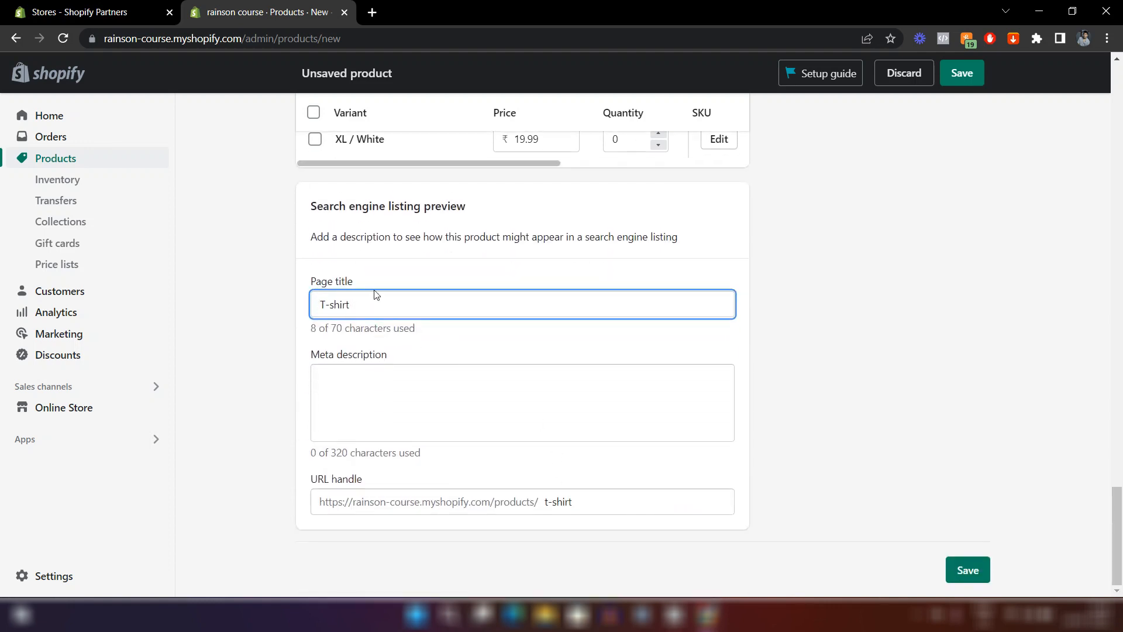
pyautogui.click(361, 345)
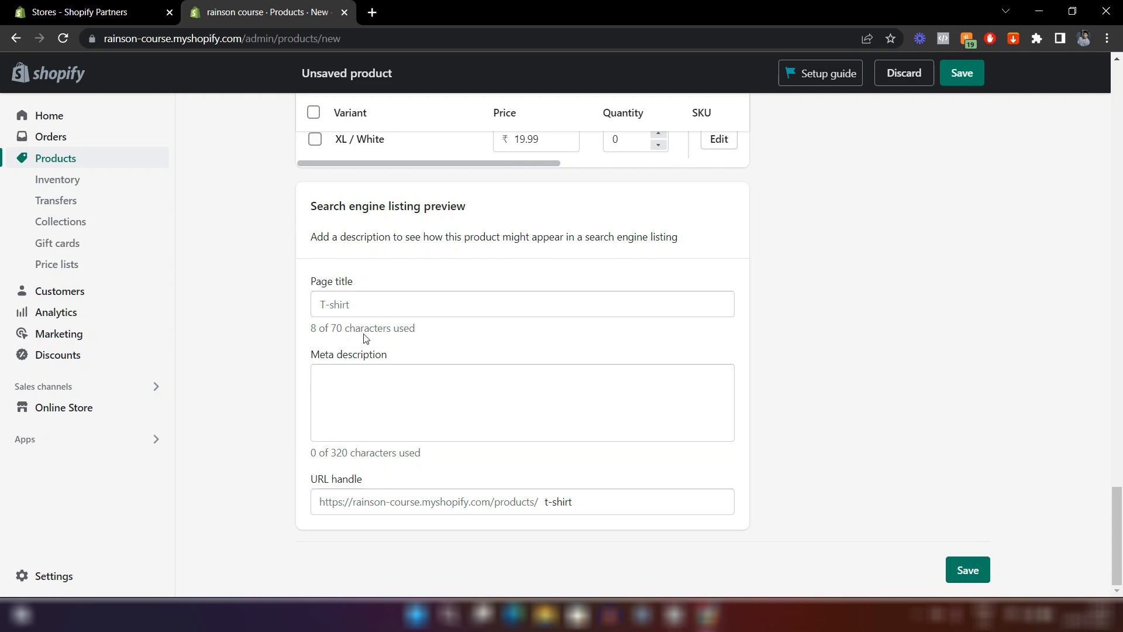
pyautogui.click(365, 389)
pyautogui.click(479, 454)
pyautogui.click(582, 497)
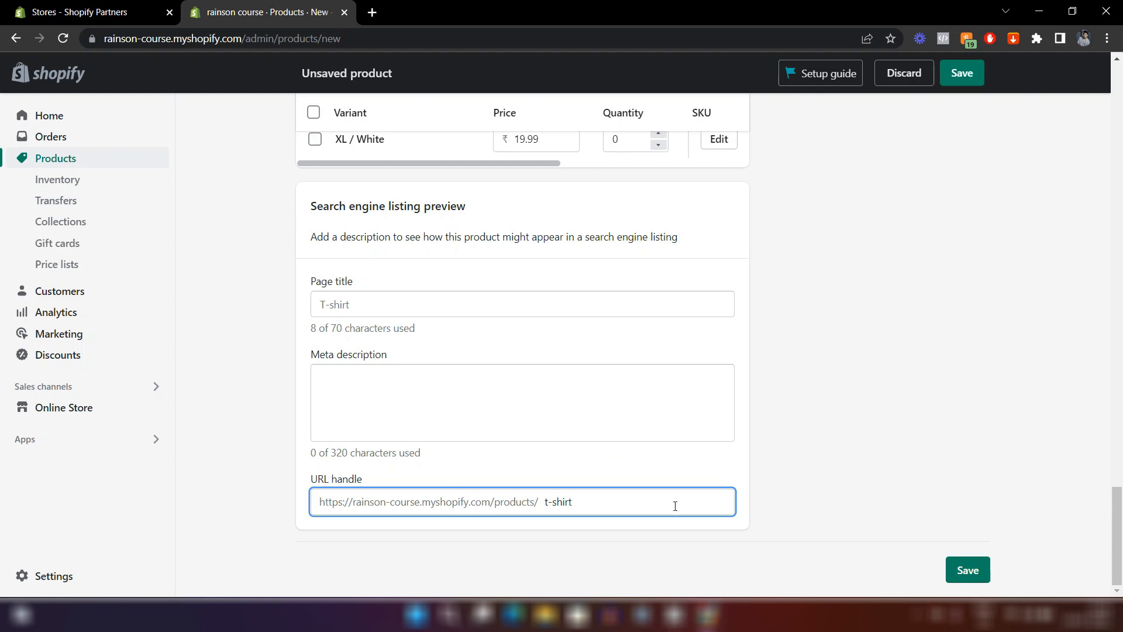
# Examine the product status choices, leaving the T-shirt product set to Active.
pyautogui.click(604, 473)
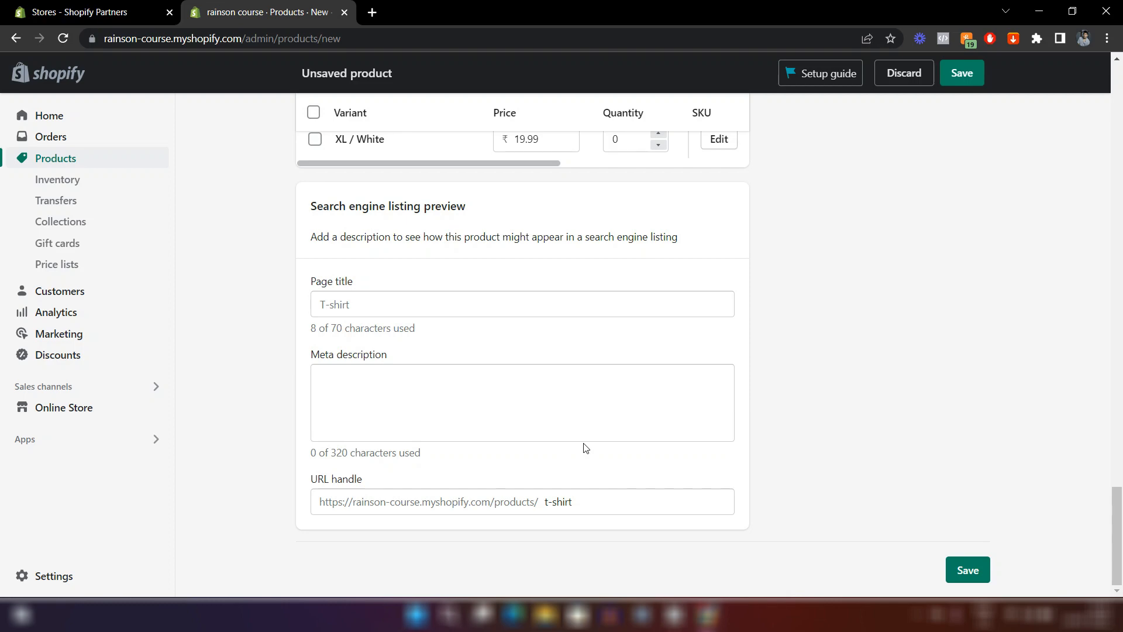
pyautogui.scroll(20, 585, 448)
pyautogui.scroll(15, 586, 448)
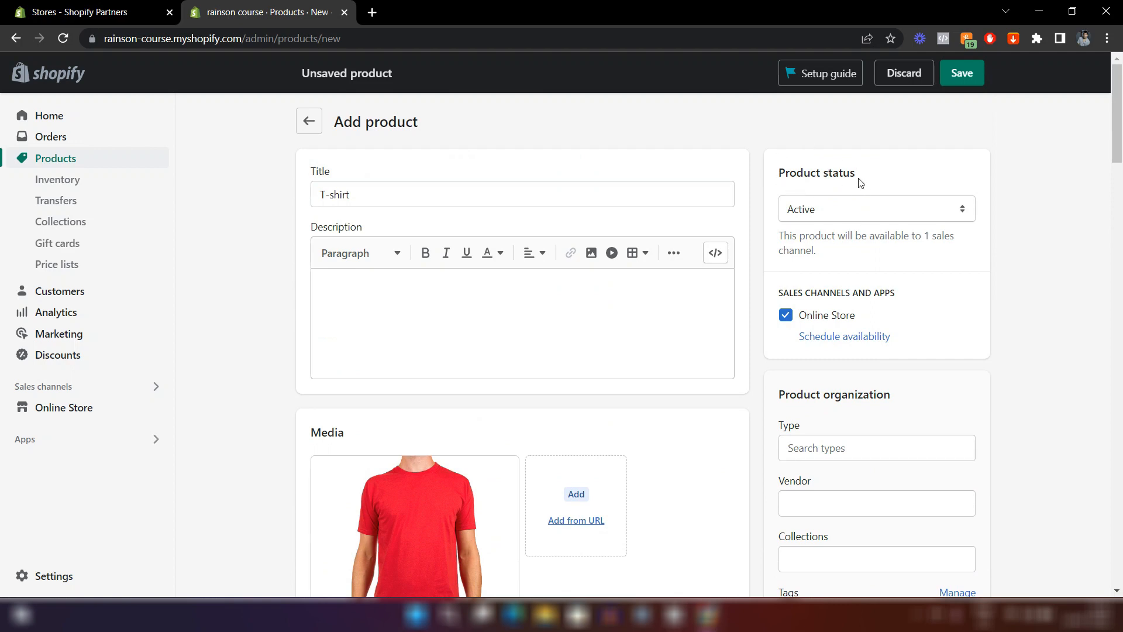
pyautogui.click(846, 207)
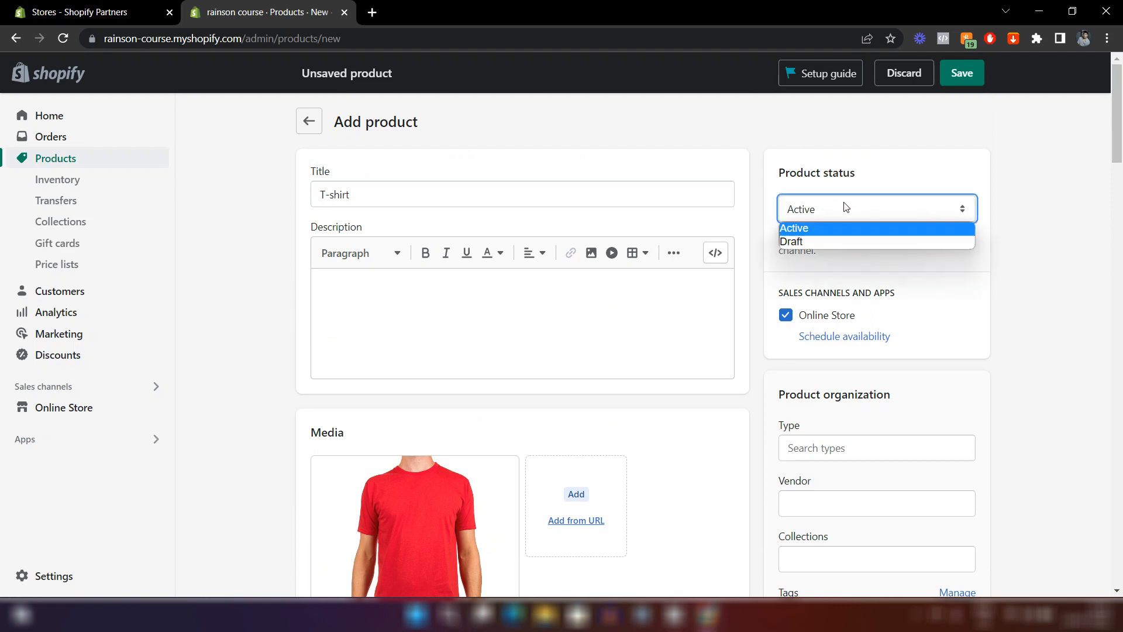
pyautogui.click(846, 207)
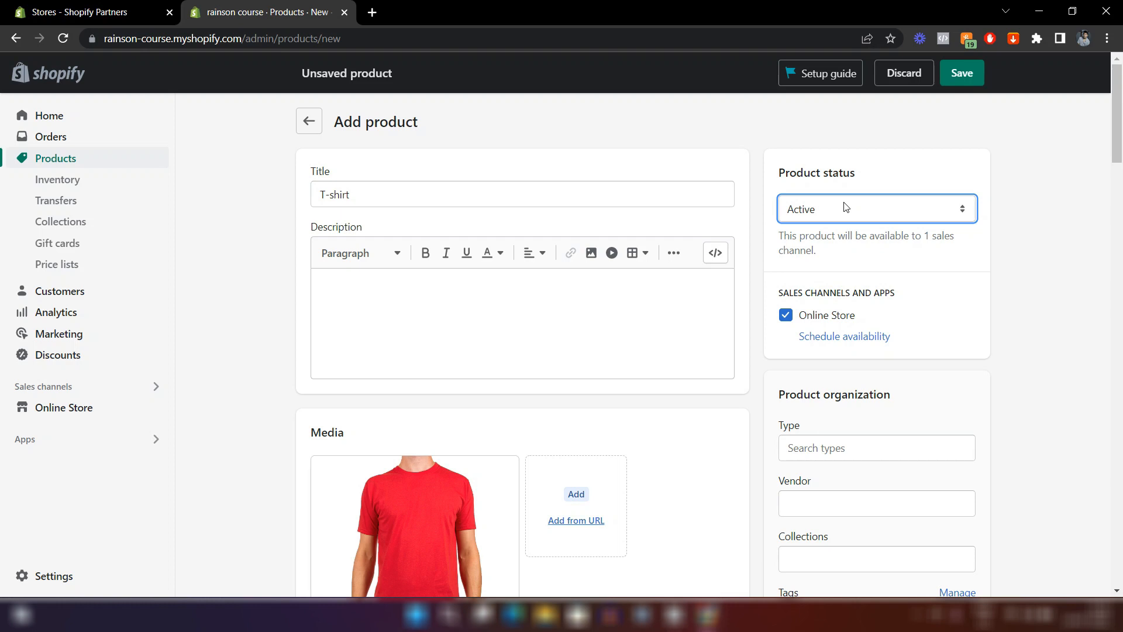
pyautogui.click(846, 207)
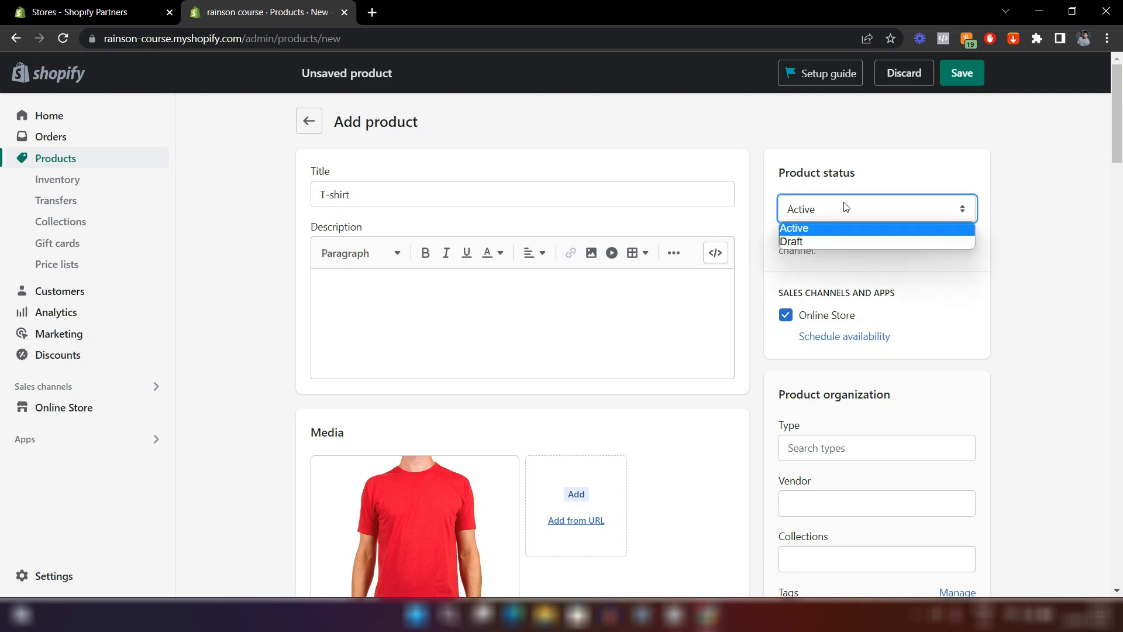
pyautogui.click(878, 180)
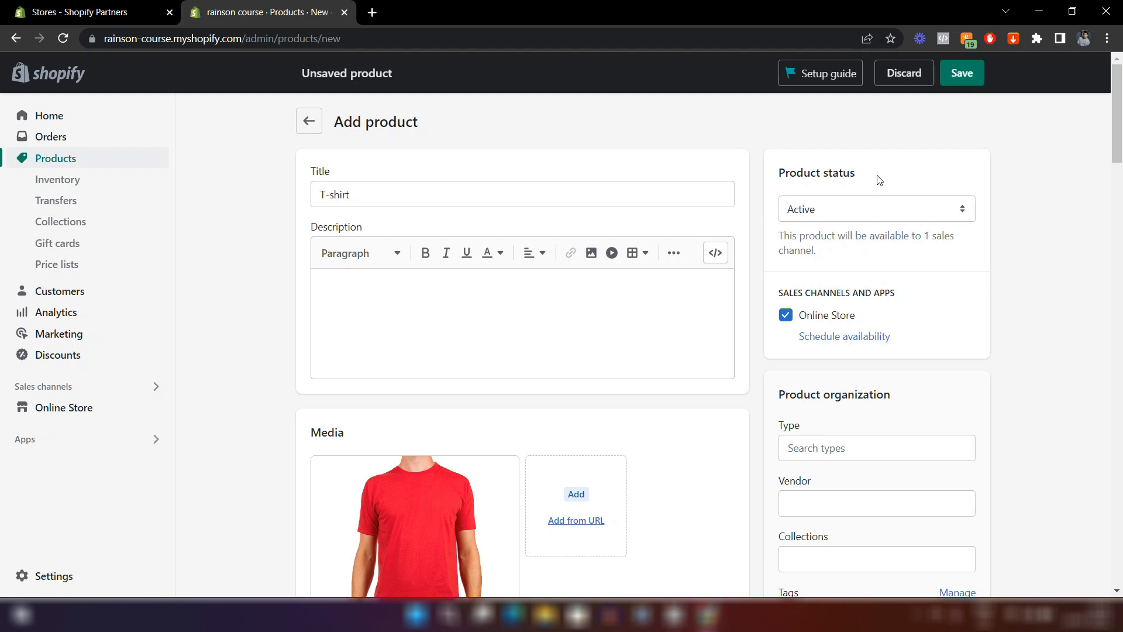
# Set the product type to the standardized type Clothing in the product organization section.
pyautogui.scroll(-4, 877, 179)
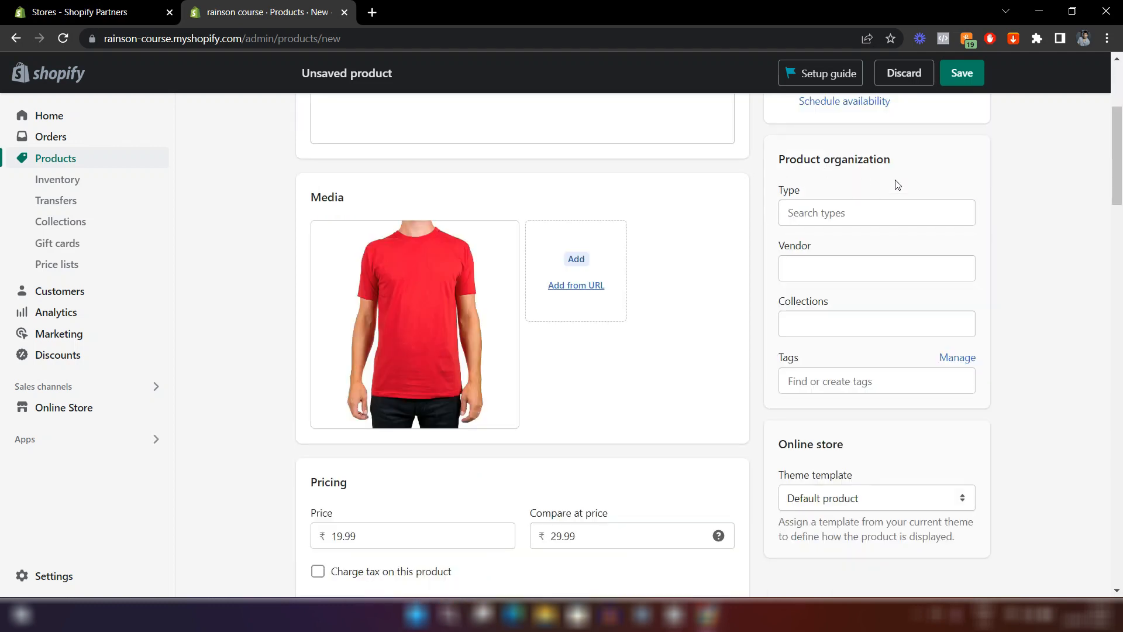
pyautogui.click(800, 219)
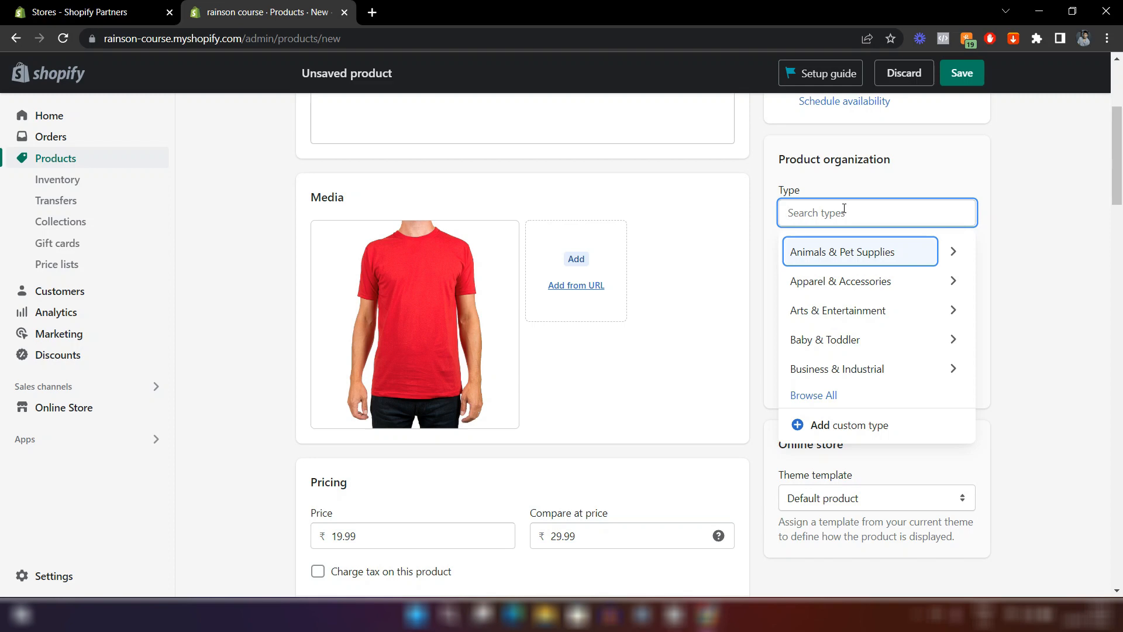
pyautogui.write('Clothing')
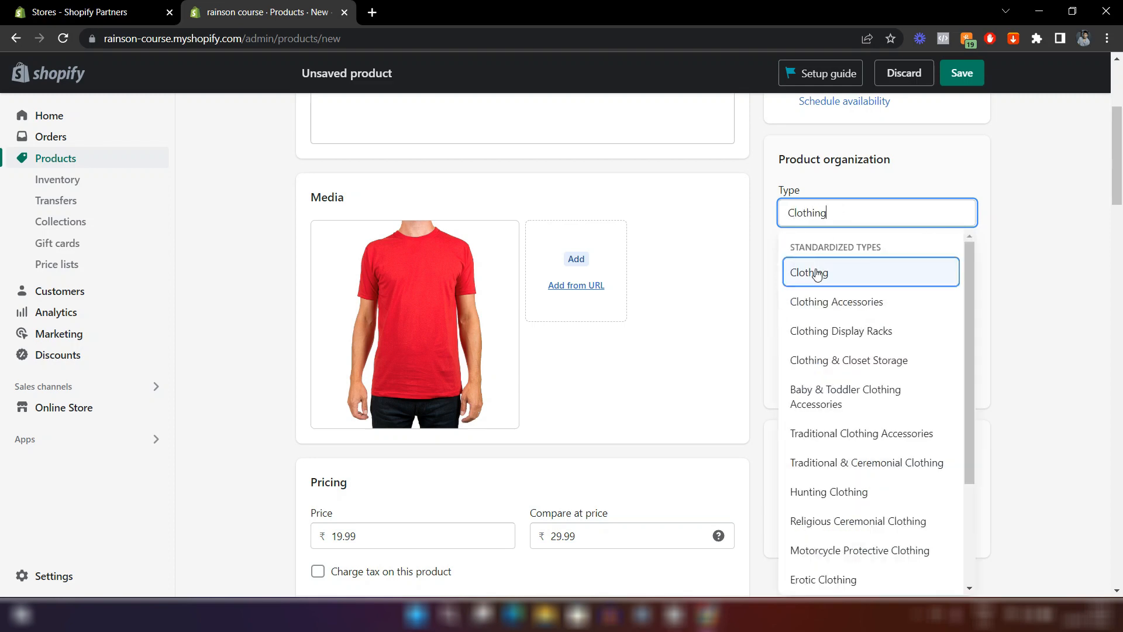
pyautogui.click(817, 275)
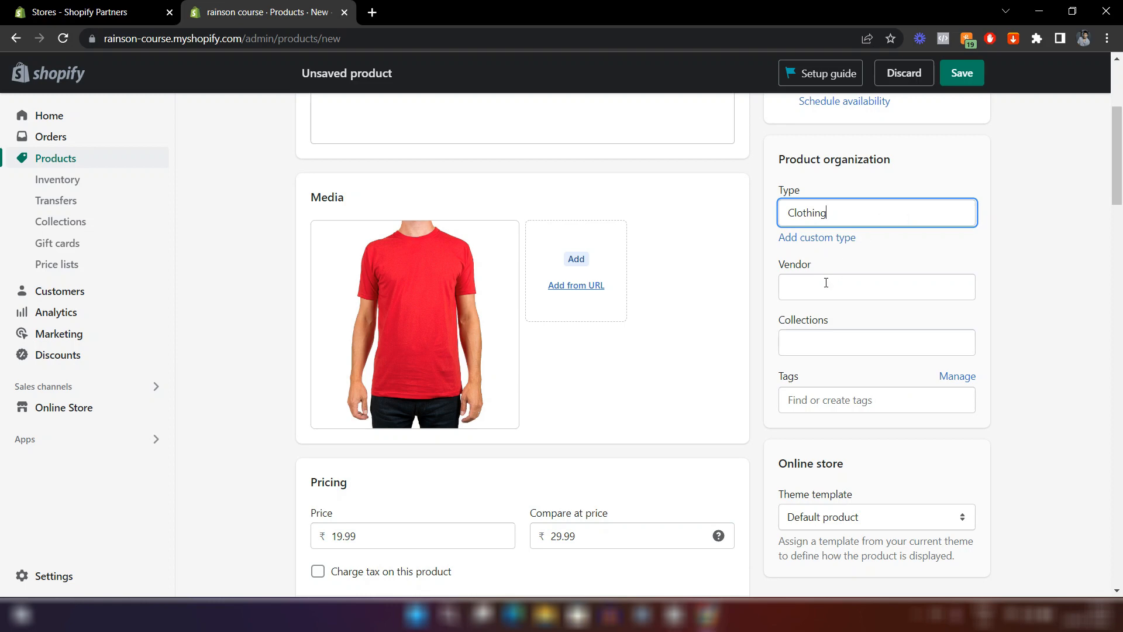
# Examine the collections the product can be assigned to, without choosing one.
pyautogui.scroll(-1, 826, 282)
pyautogui.click(812, 233)
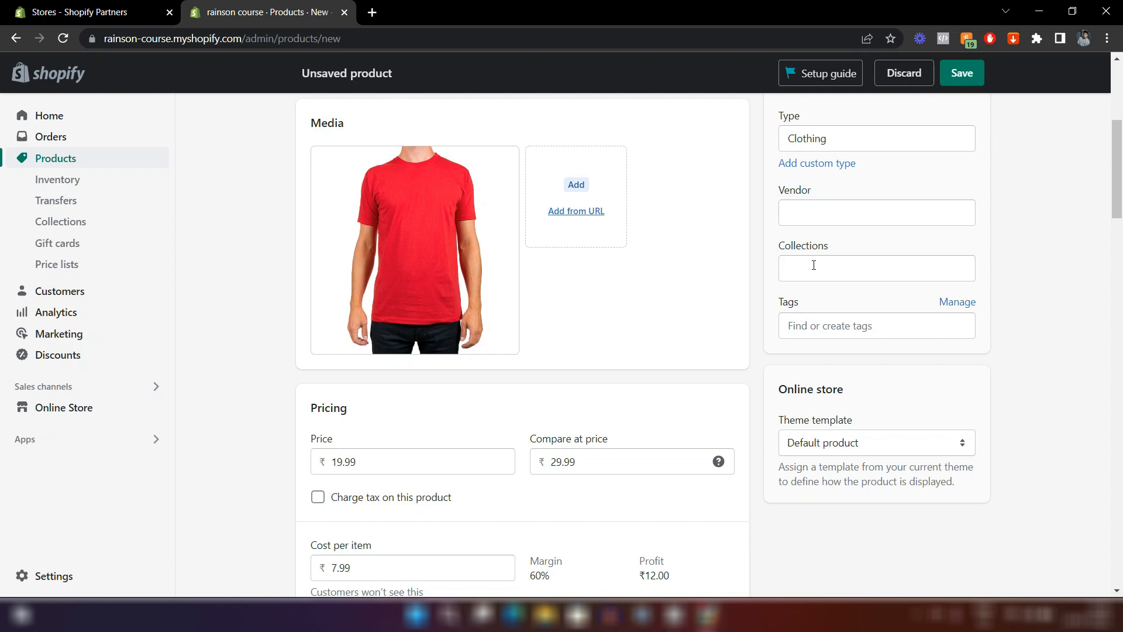
pyautogui.click(814, 265)
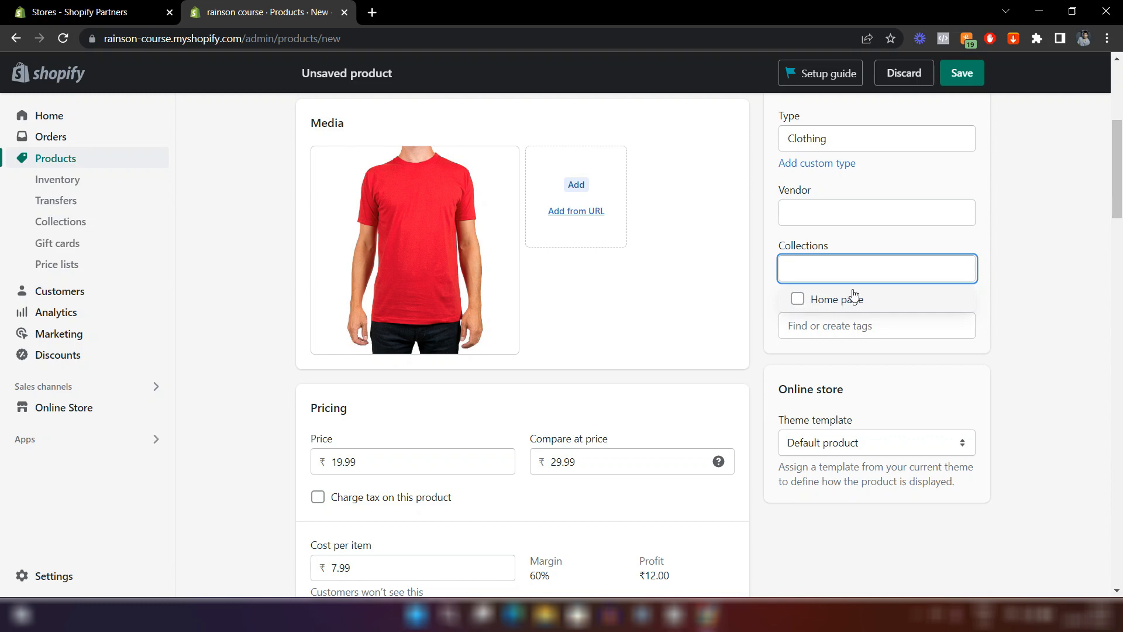
pyautogui.click(835, 242)
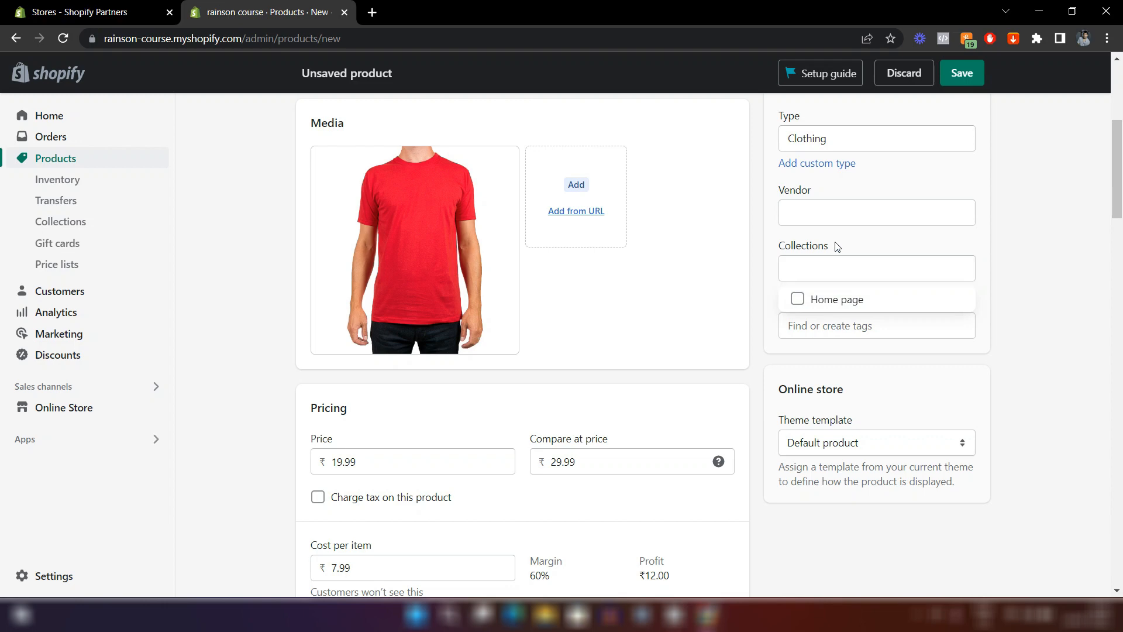
pyautogui.click(1022, 241)
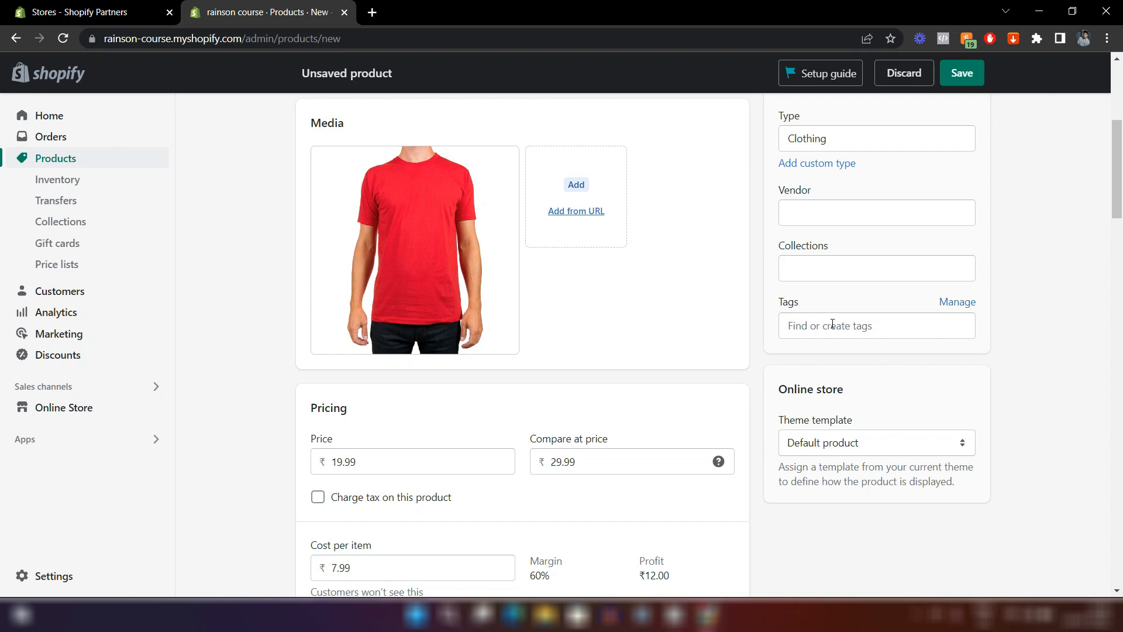
# Add the tag tshirt to the product.
pyautogui.click(832, 324)
pyautogui.write('tshirt')
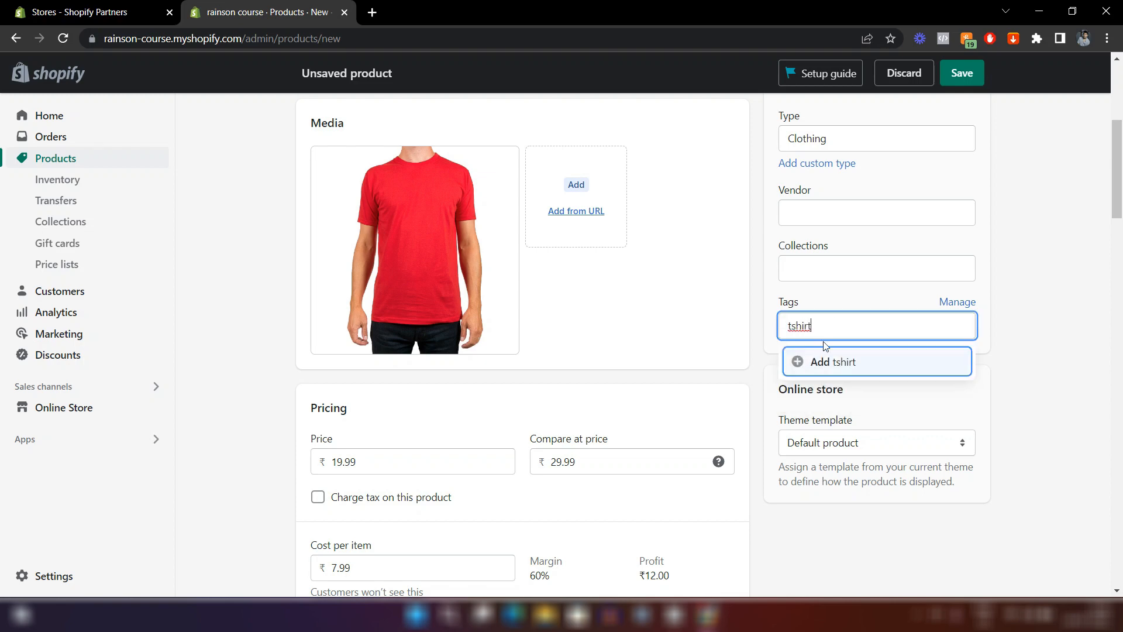
pyautogui.click(816, 361)
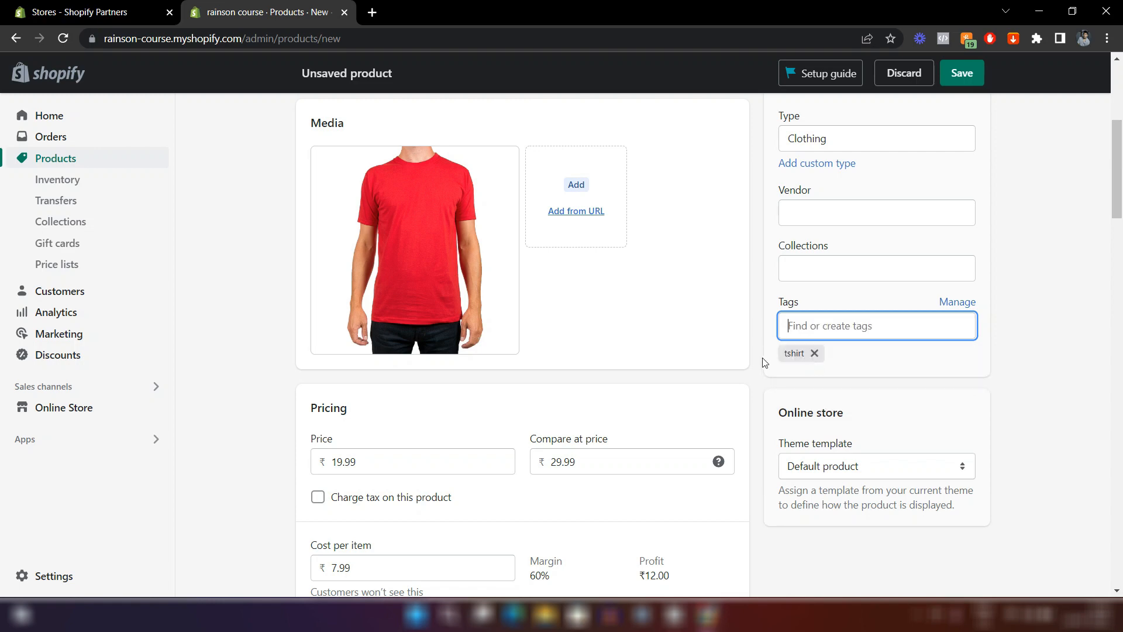
pyautogui.click(902, 401)
# Examine the theme templates offered for the online store, keeping Default product.
pyautogui.scroll(-2, 899, 398)
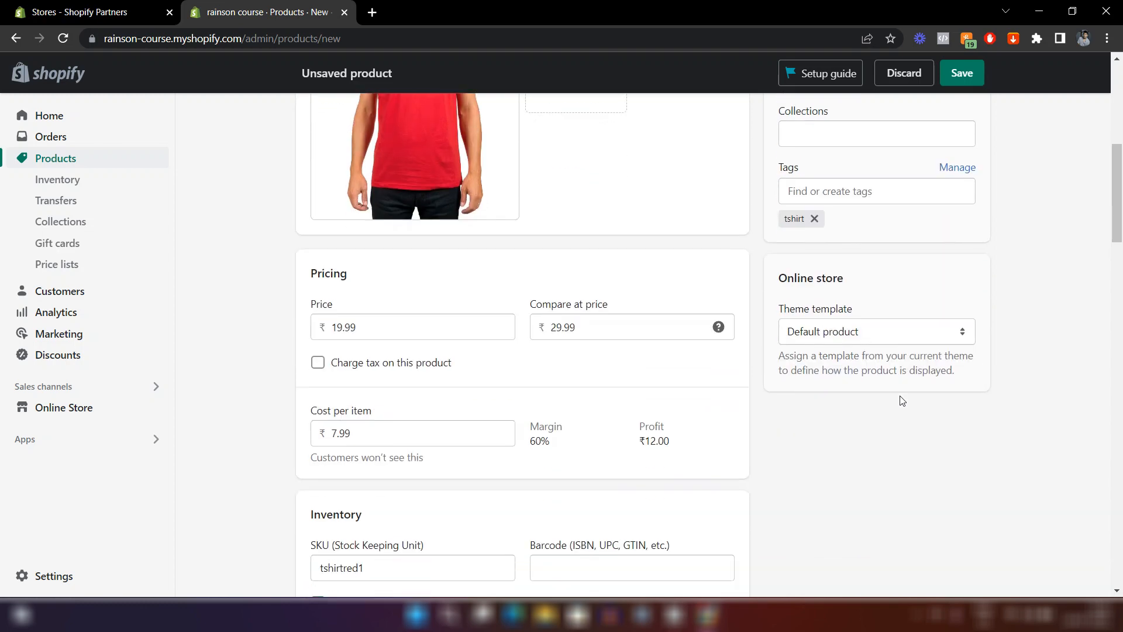
pyautogui.scroll(1, 819, 374)
pyautogui.scroll(-2, 865, 369)
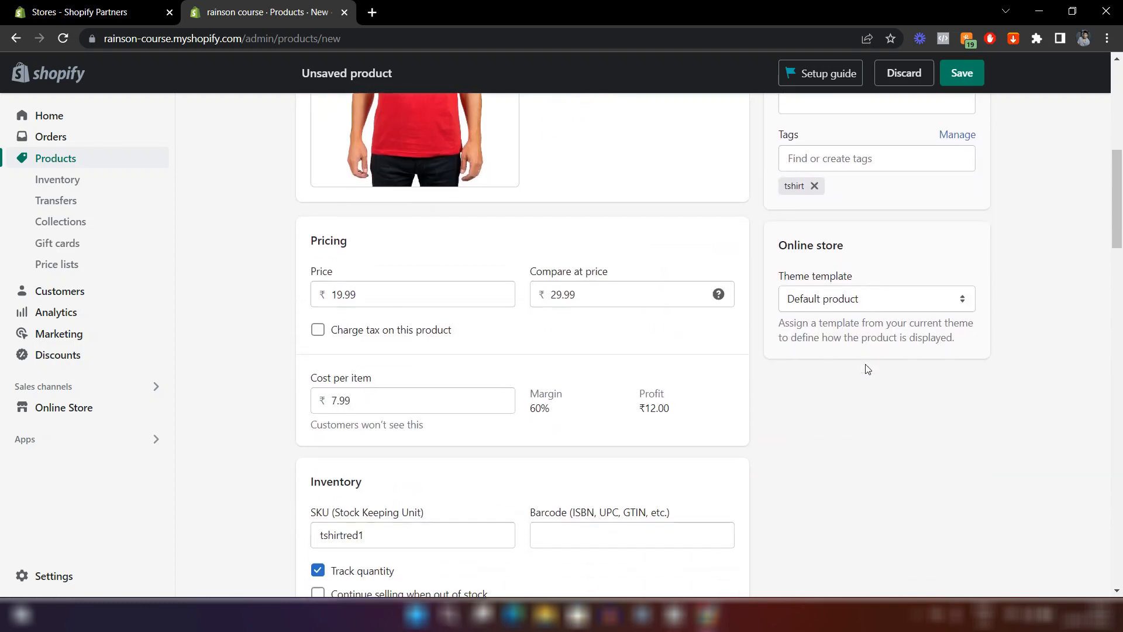
pyautogui.click(826, 300)
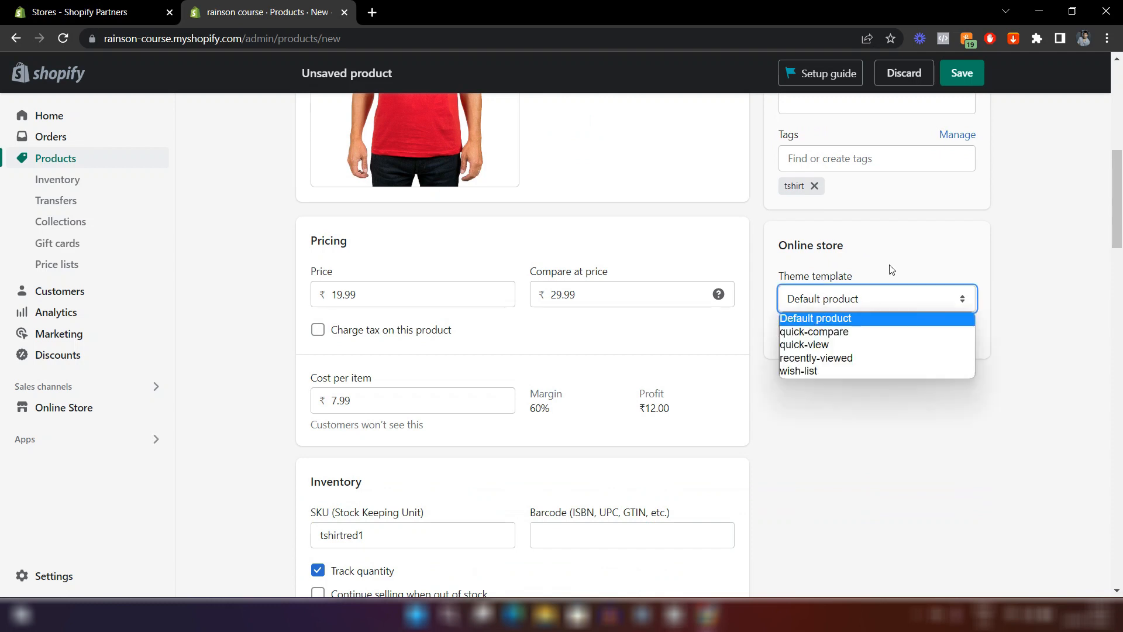
pyautogui.click(905, 235)
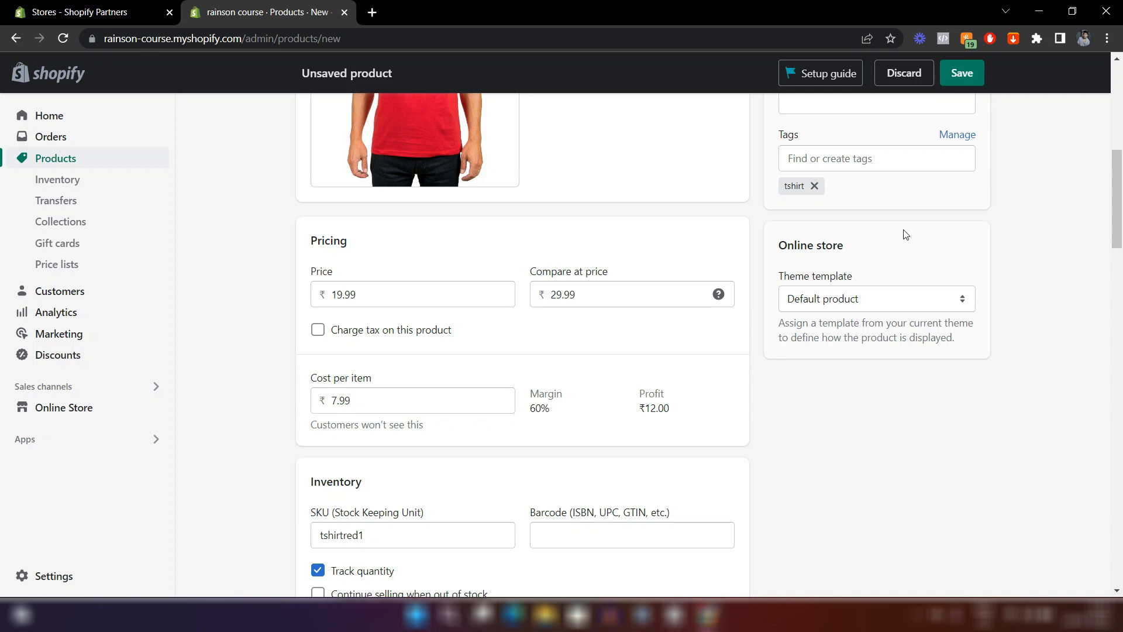
pyautogui.click(867, 296)
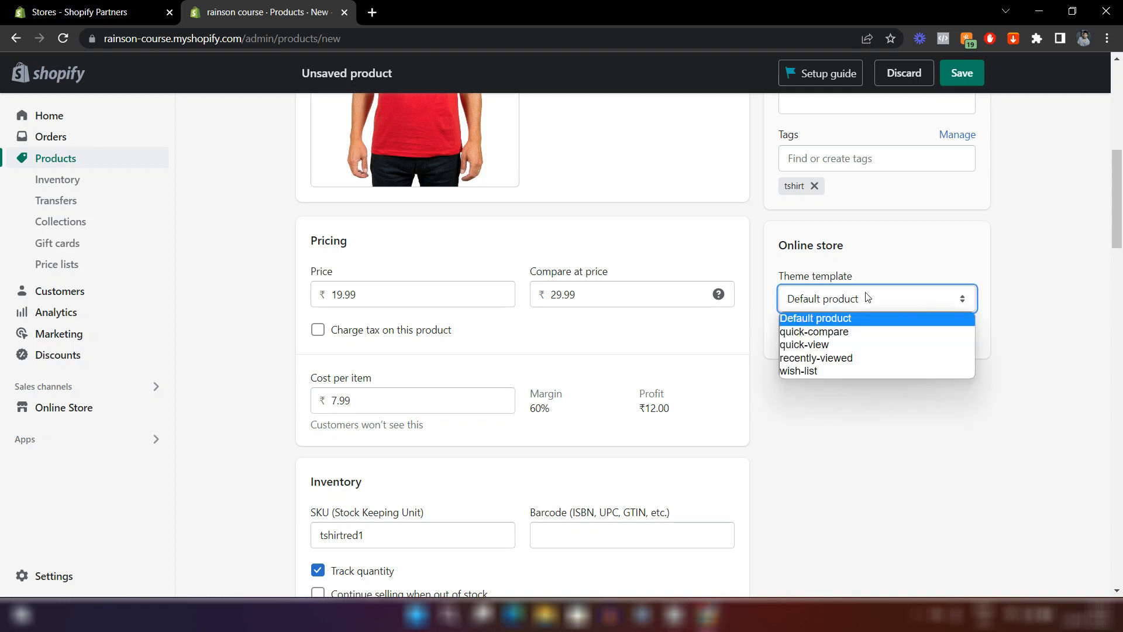
pyautogui.click(906, 256)
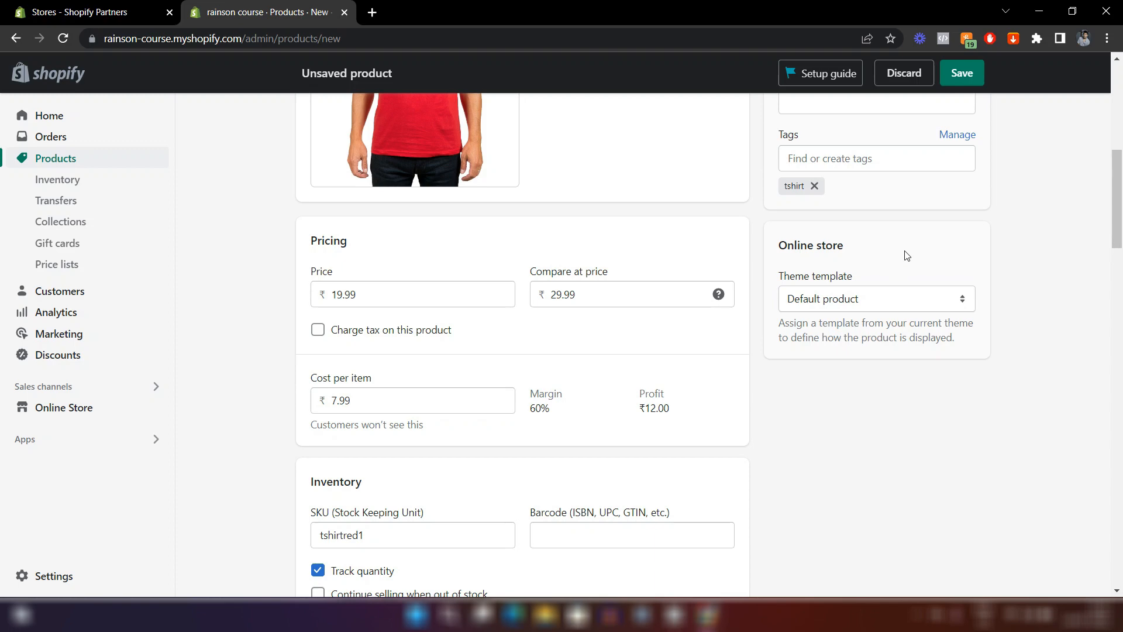
# Save the new T-shirt product.
pyautogui.scroll(5, 880, 305)
pyautogui.scroll(3, 880, 305)
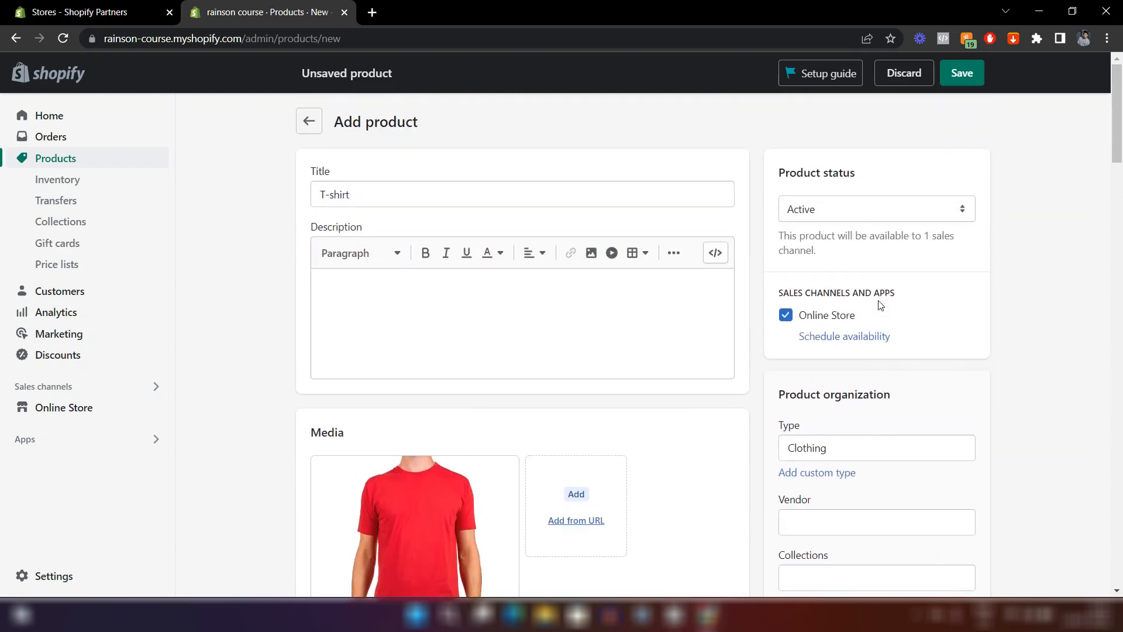
pyautogui.click(960, 81)
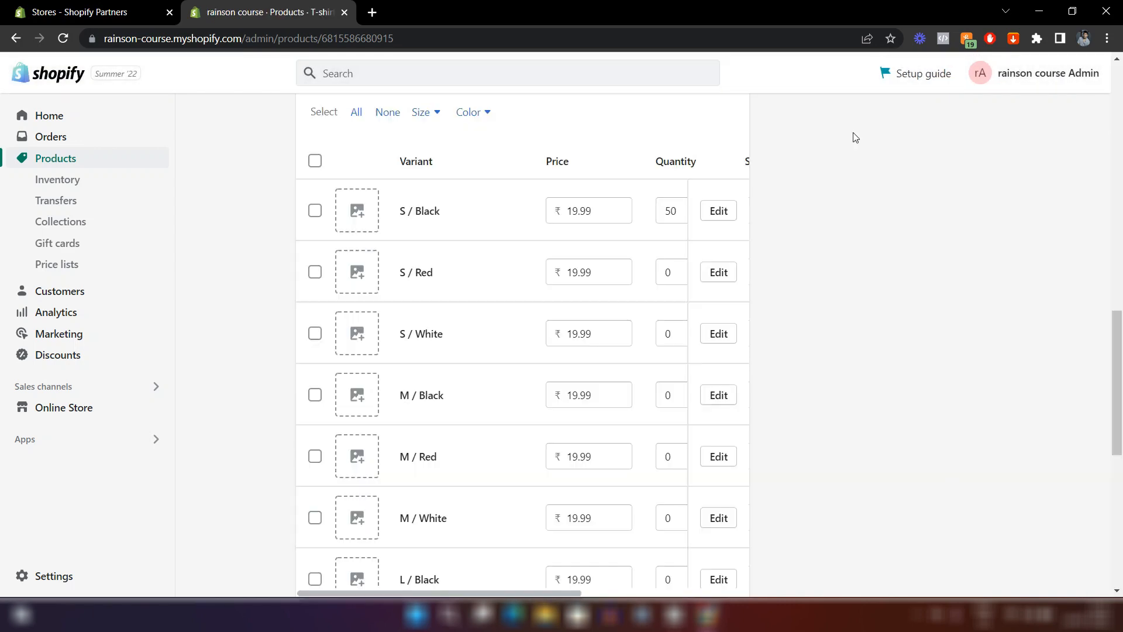
# Review the saved T-shirt product's variants, media, product organization and status.
pyautogui.scroll(3, 854, 138)
pyautogui.scroll(-4, 853, 132)
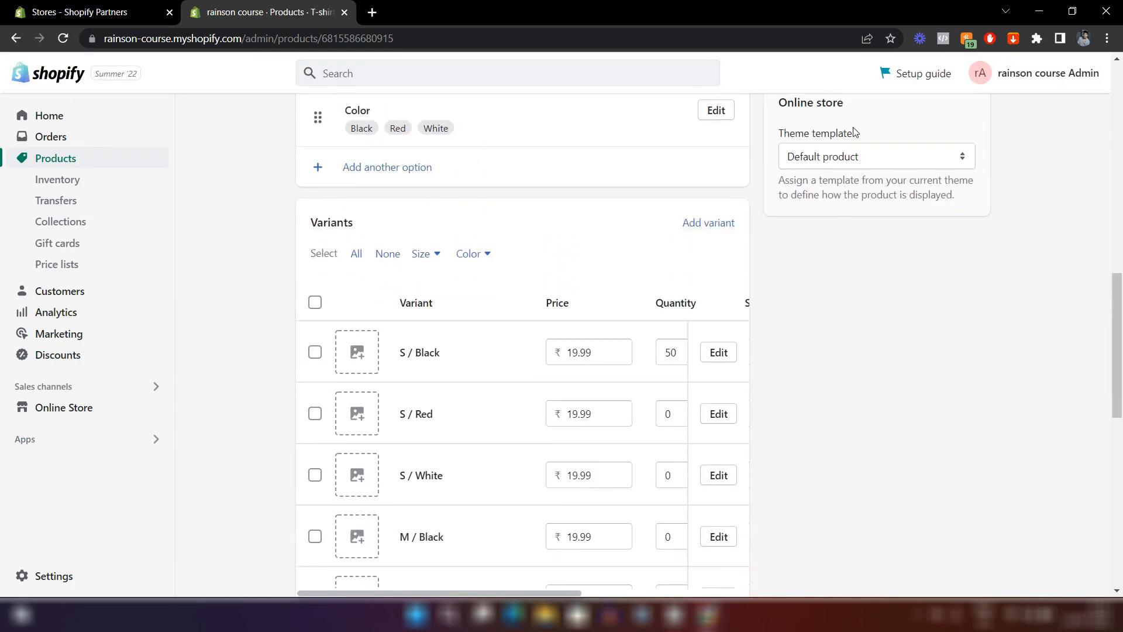
pyautogui.scroll(3, 433, 221)
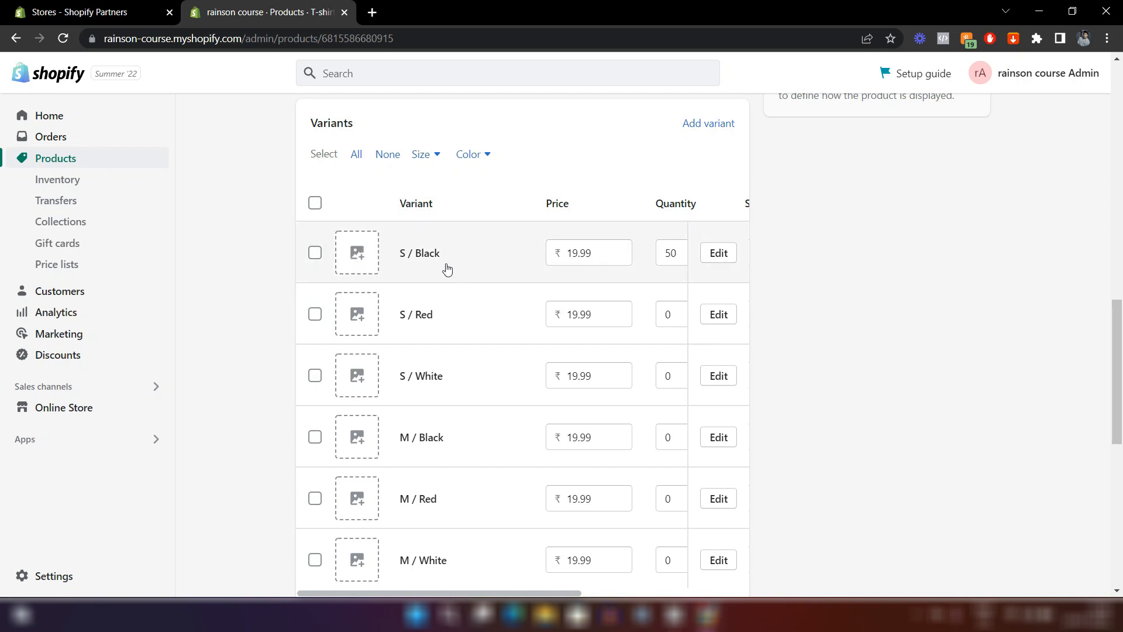
pyautogui.scroll(-2, 438, 280)
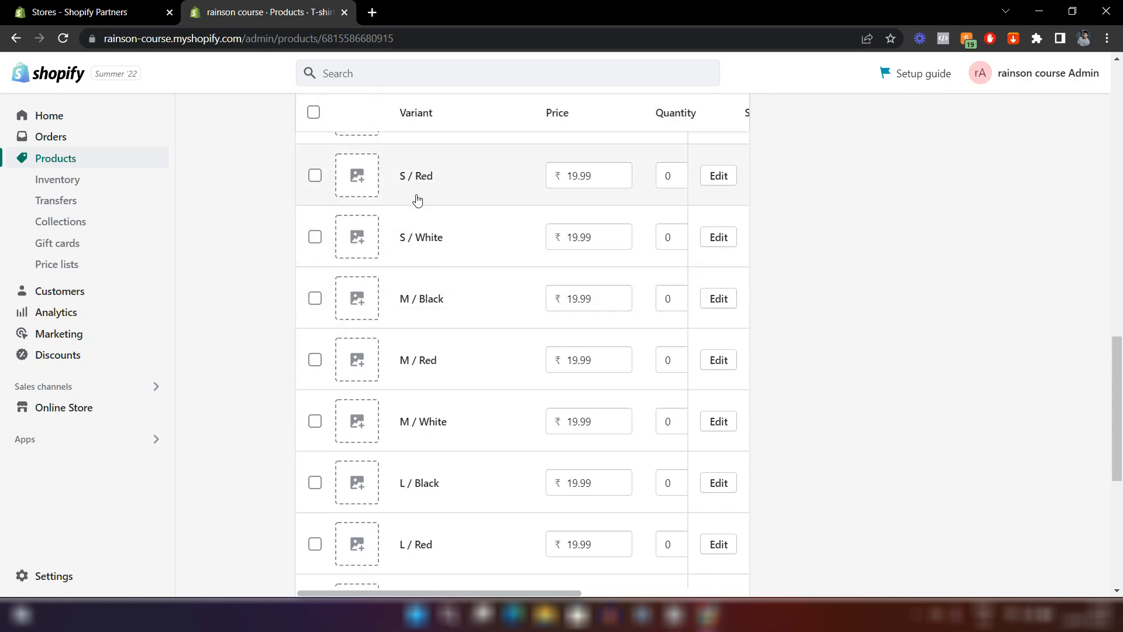
pyautogui.scroll(-3, 462, 281)
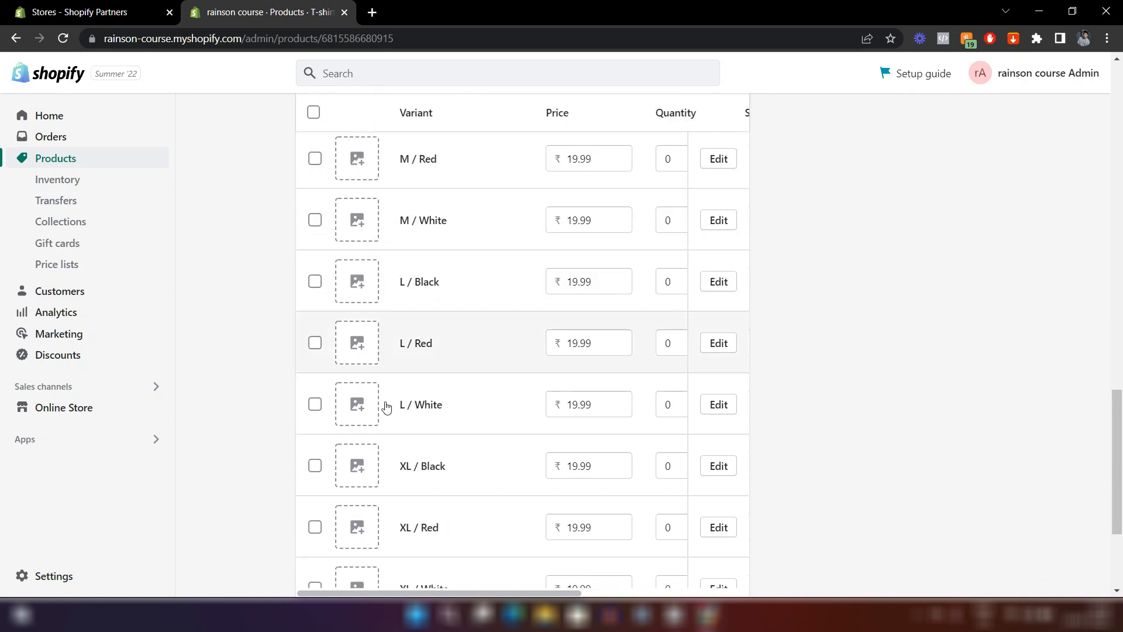
pyautogui.scroll(-3, 515, 429)
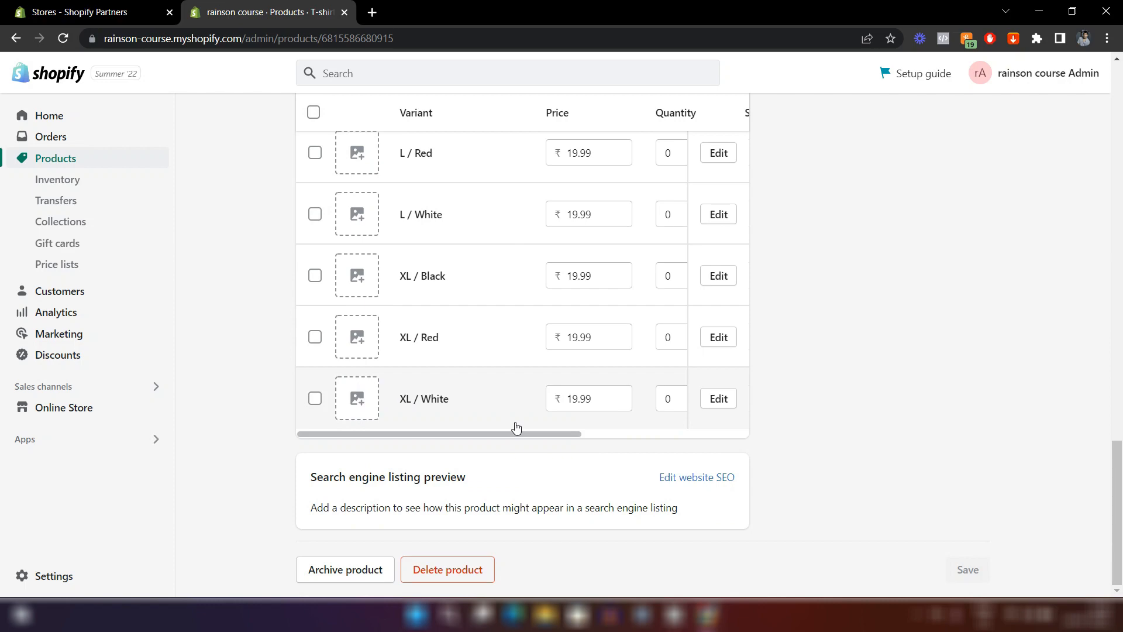
pyautogui.scroll(15, 516, 429)
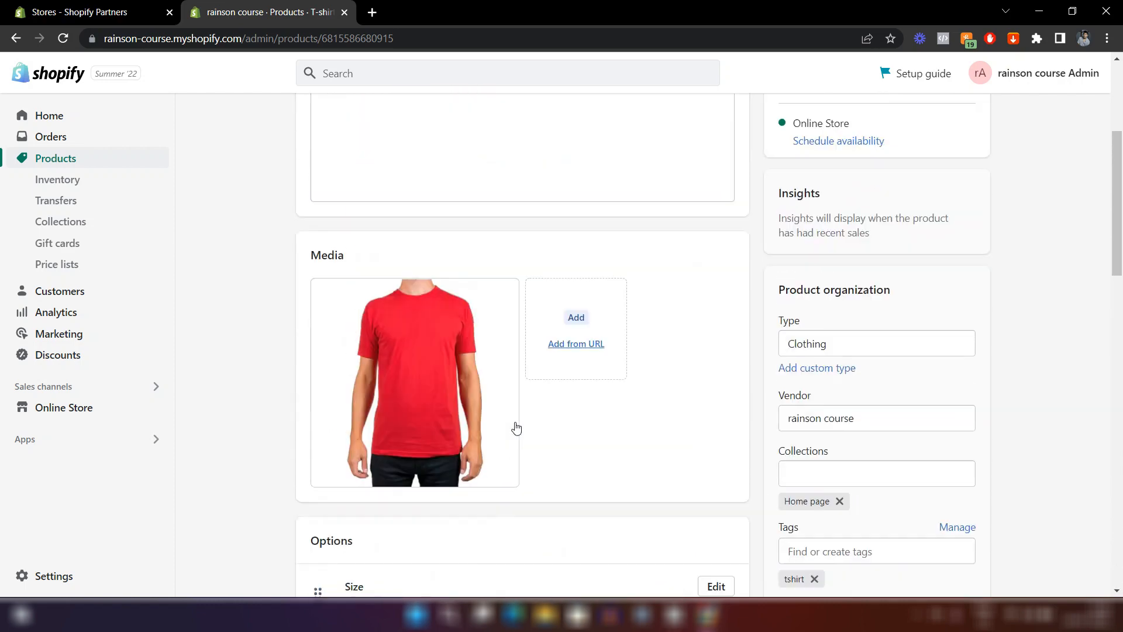
pyautogui.scroll(4, 516, 429)
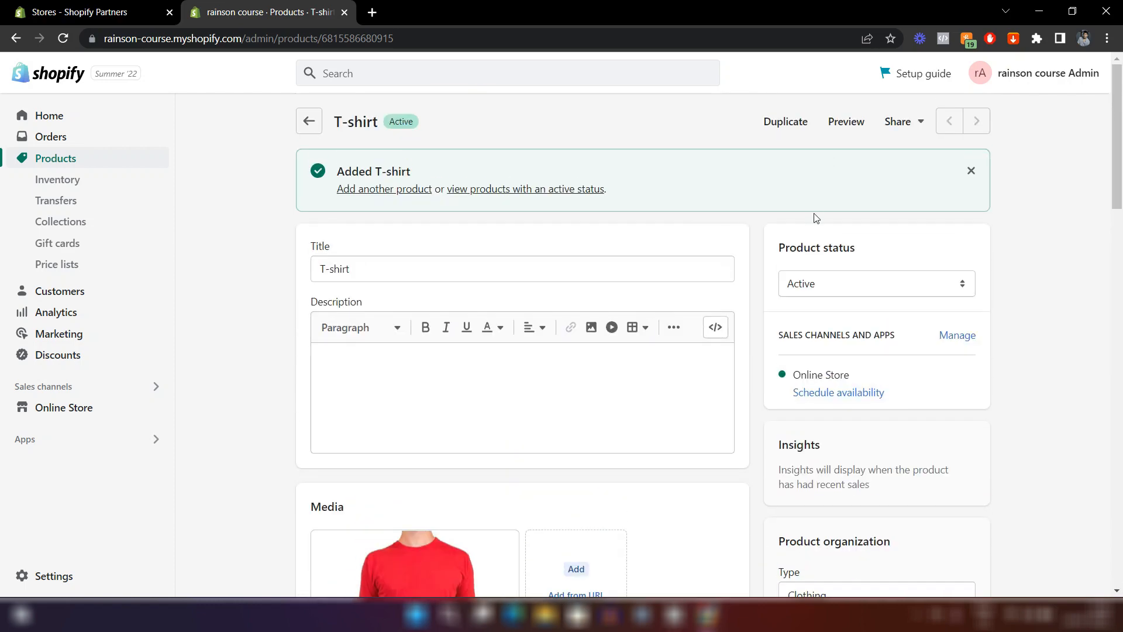